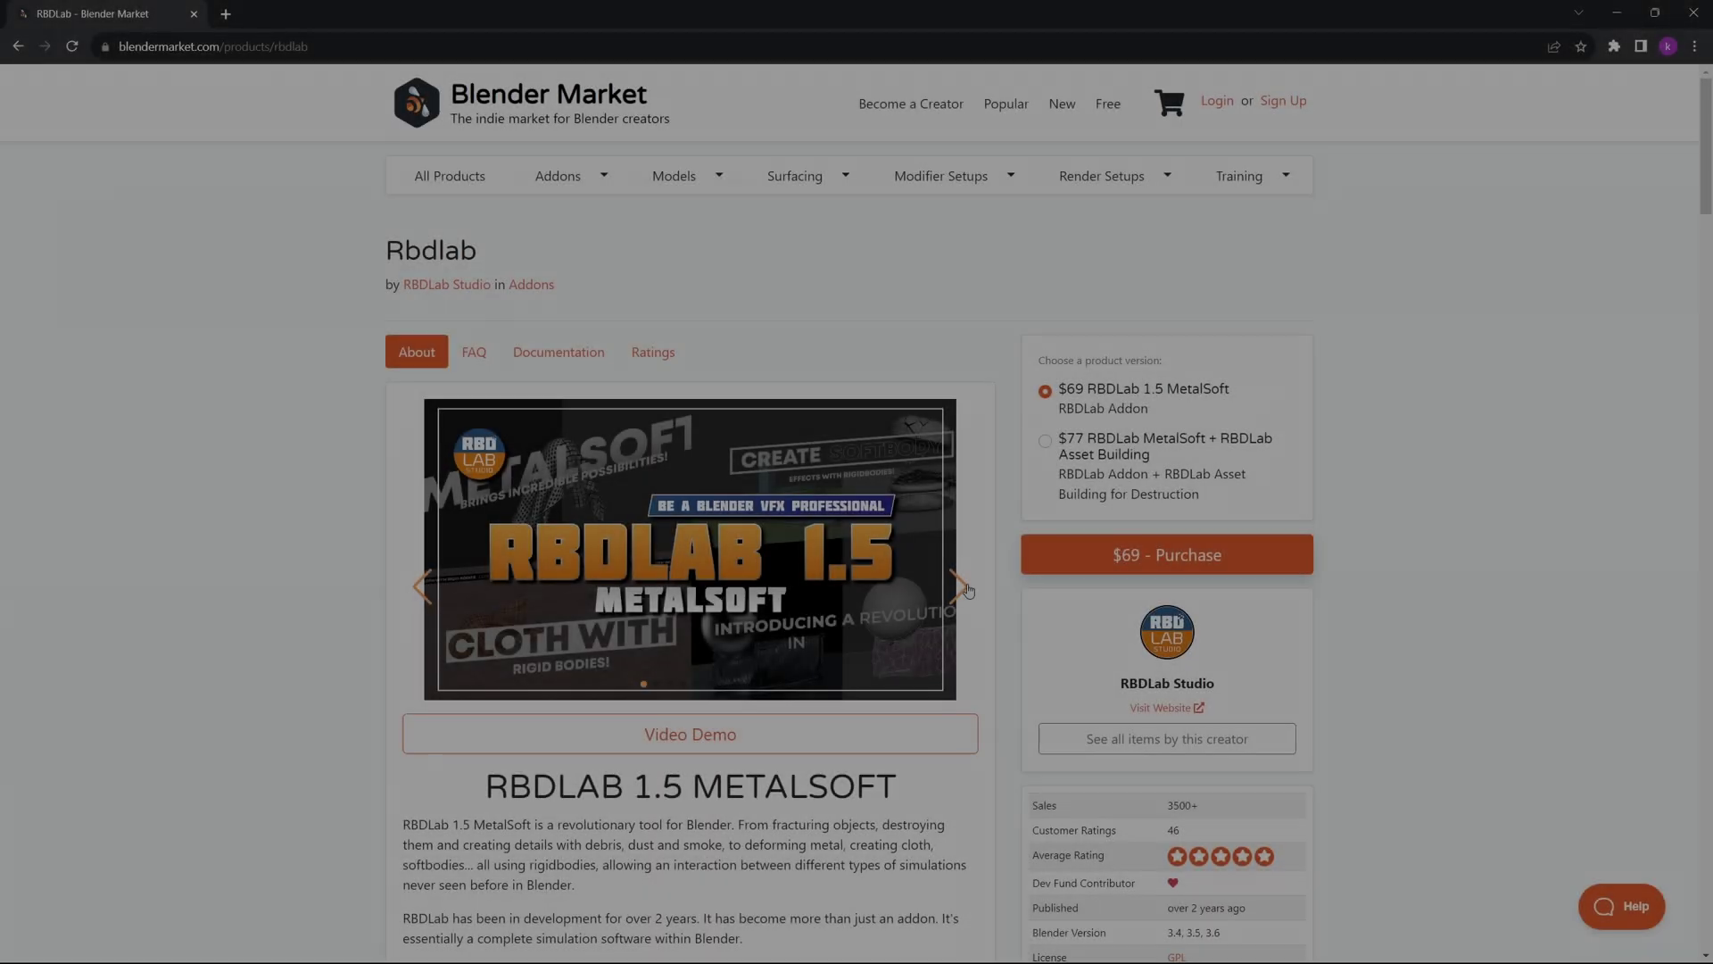
Browse two more RBDLab preview images on Blender Market, then scroll down the product page.
click(968, 590)
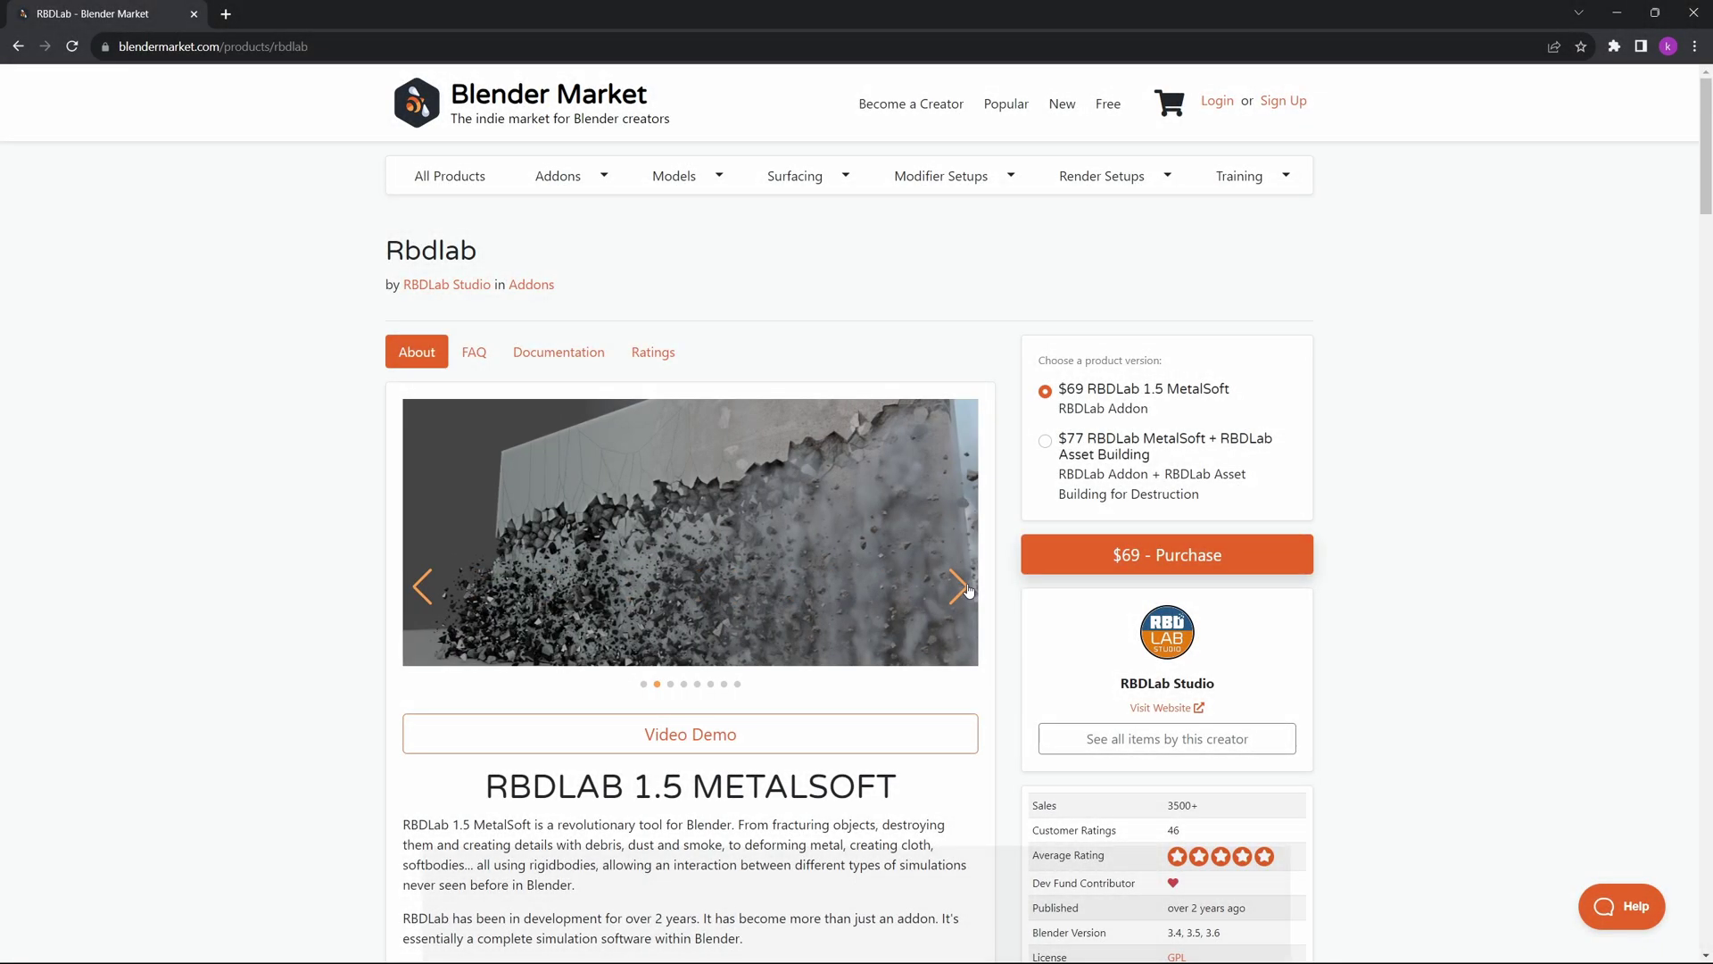
click(968, 590)
scroll(1006, 587, down, 12)
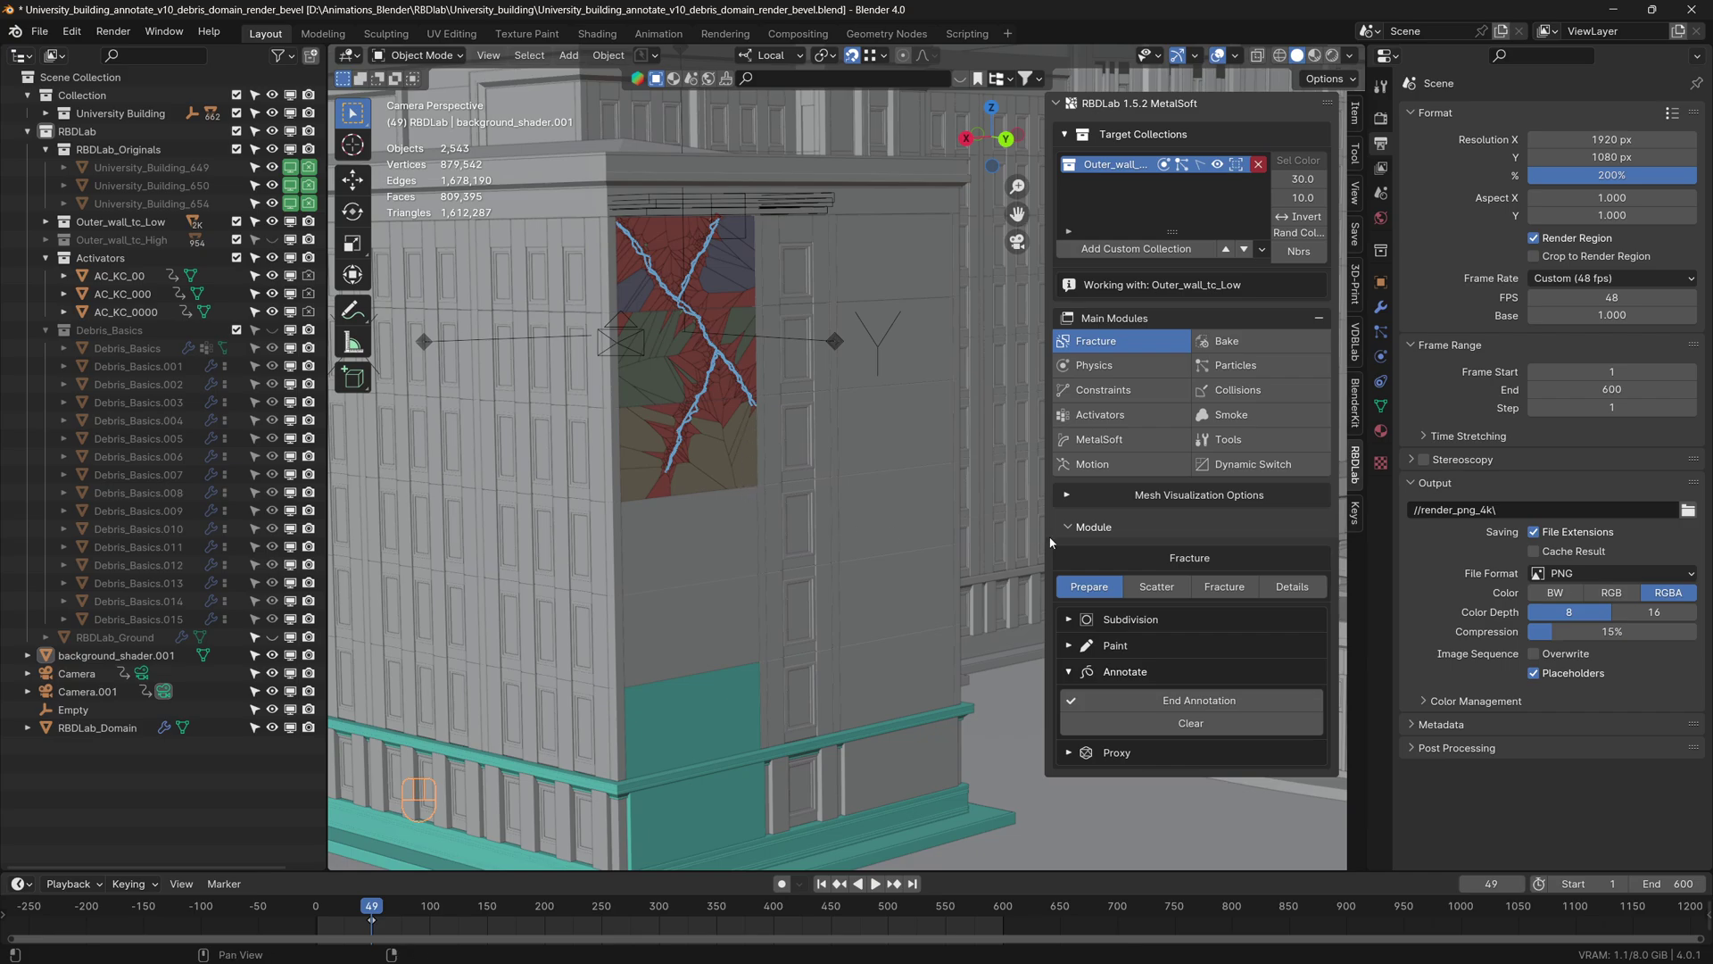
View the Scatter tab, then the Fracture tab's Annotation Pencil source, then bring up the YouTube playlist.
click(1165, 589)
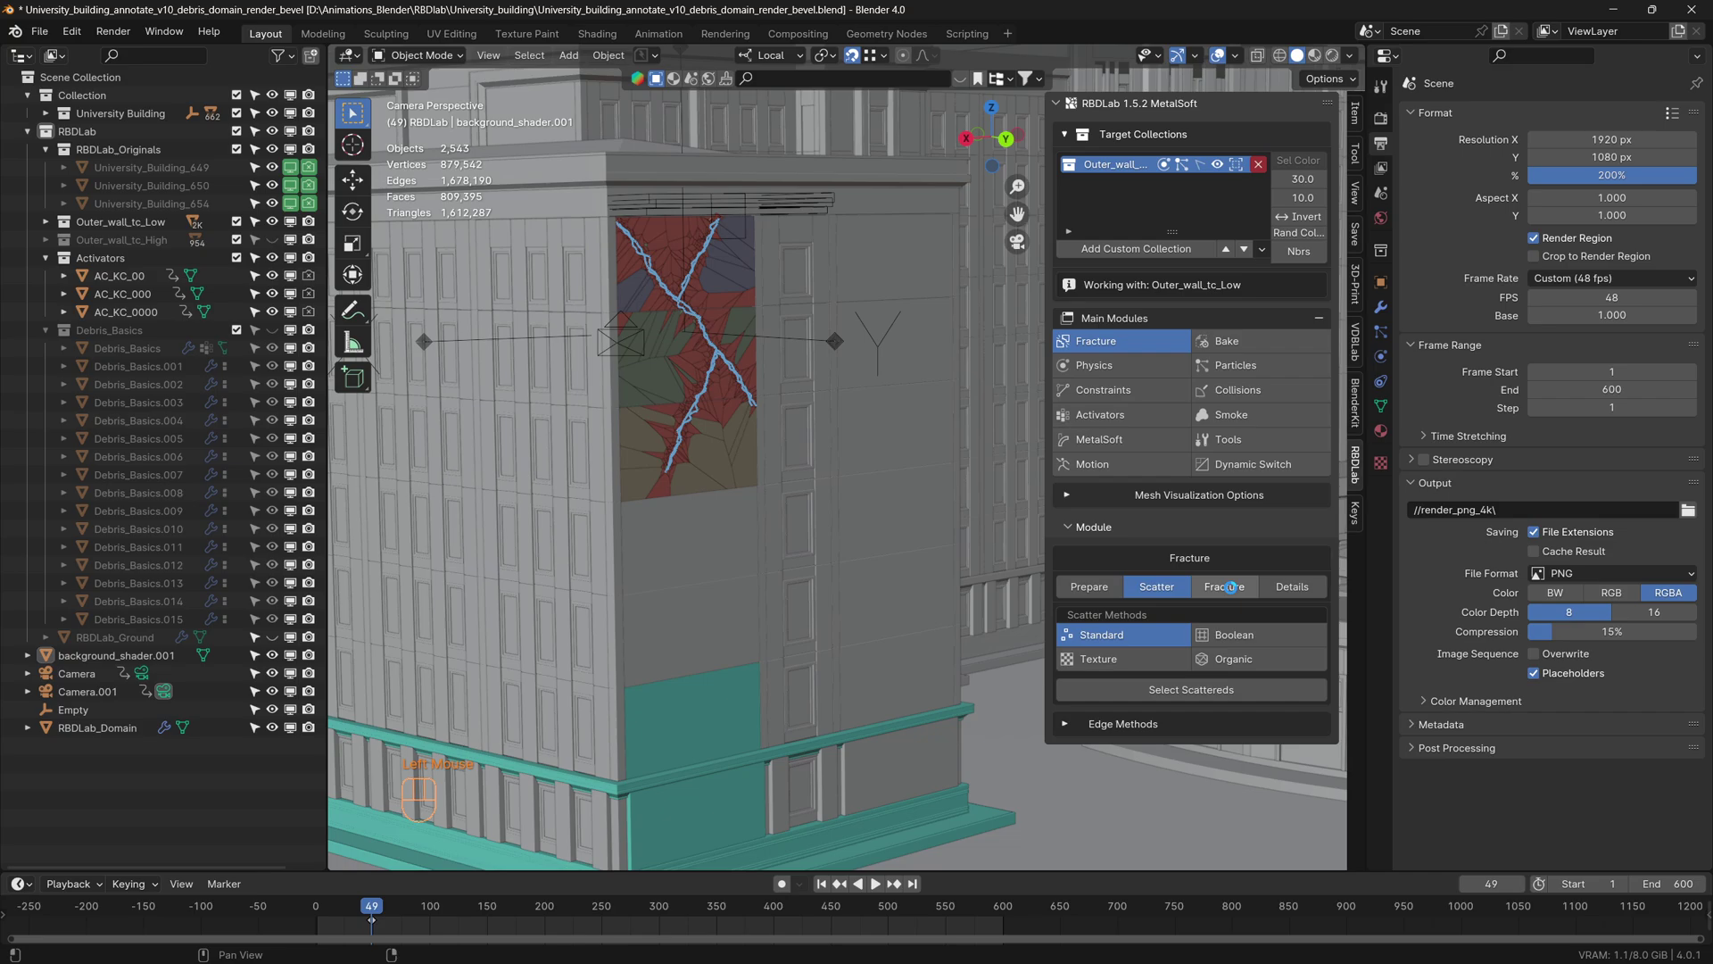
click(1230, 586)
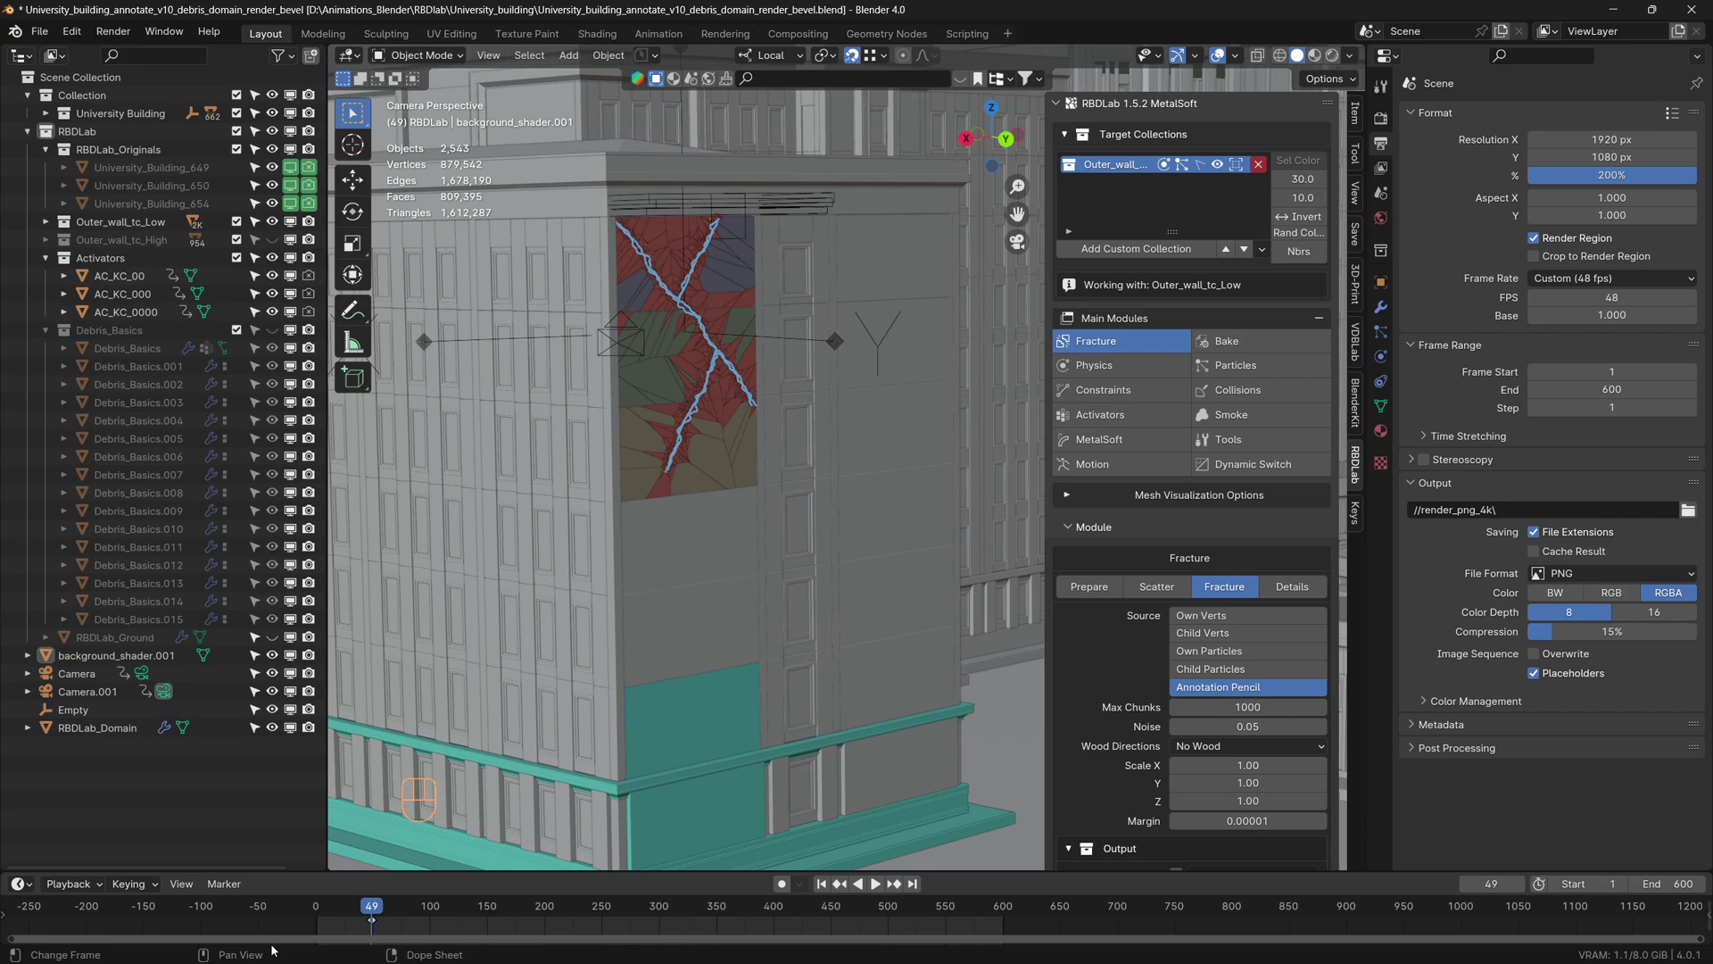
click(180, 944)
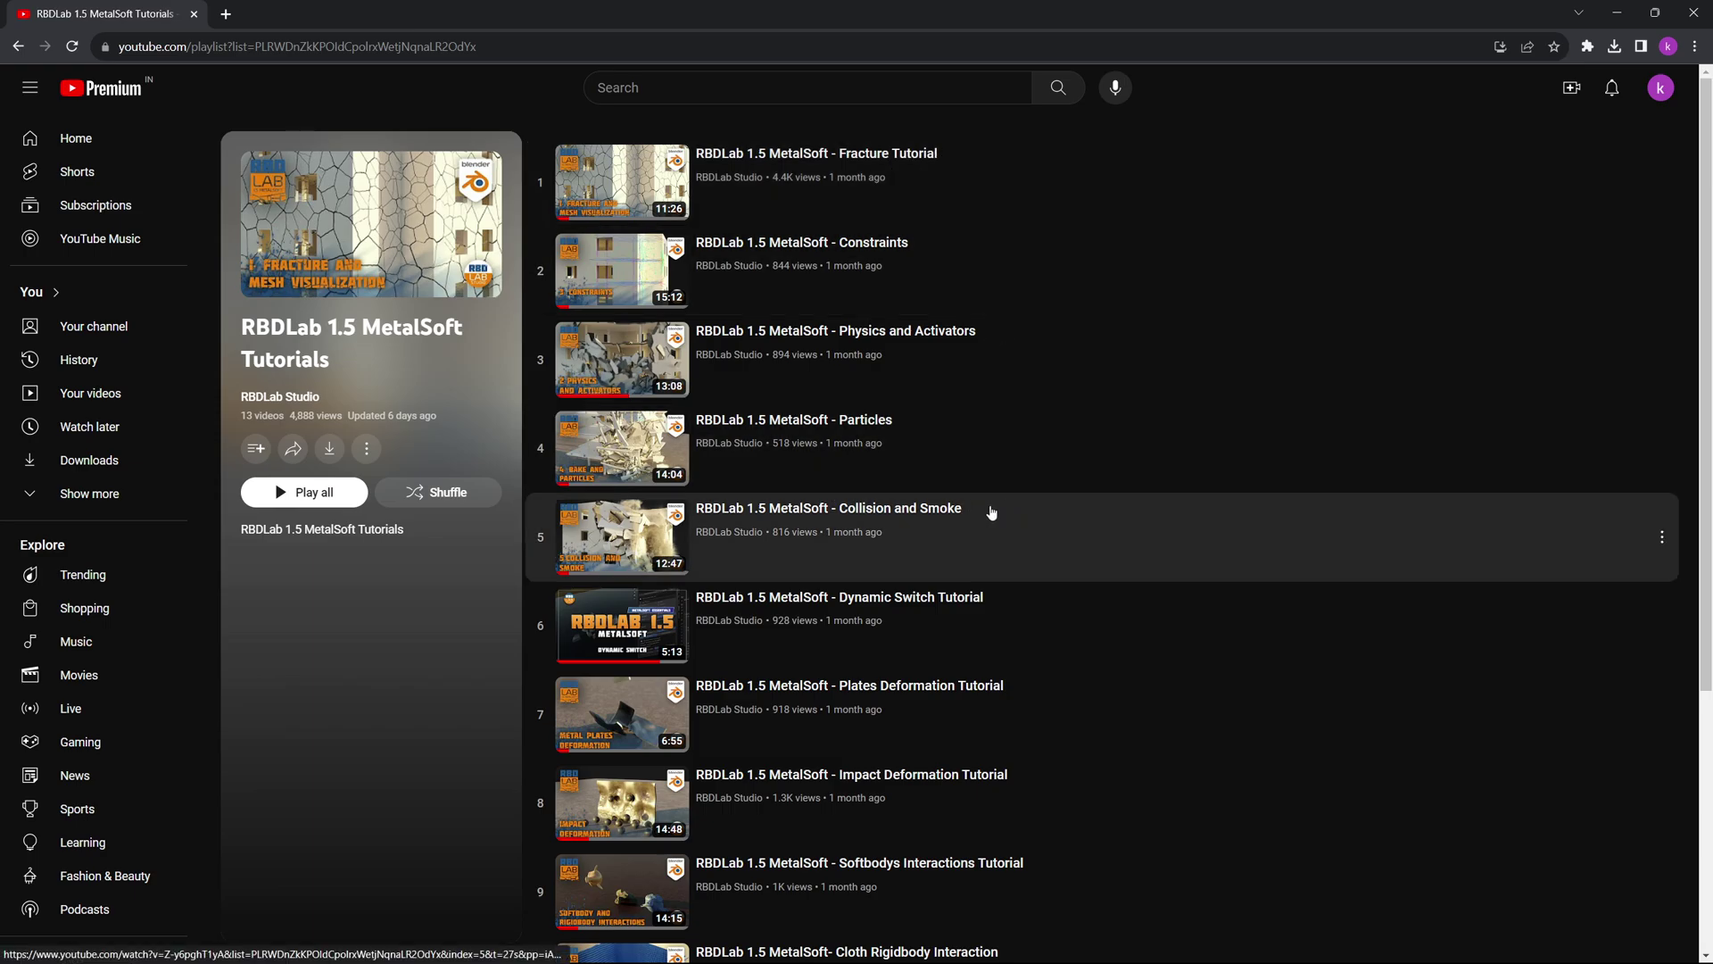
Minimize Chrome to return to the Blender fractured-wall scene.
click(1616, 12)
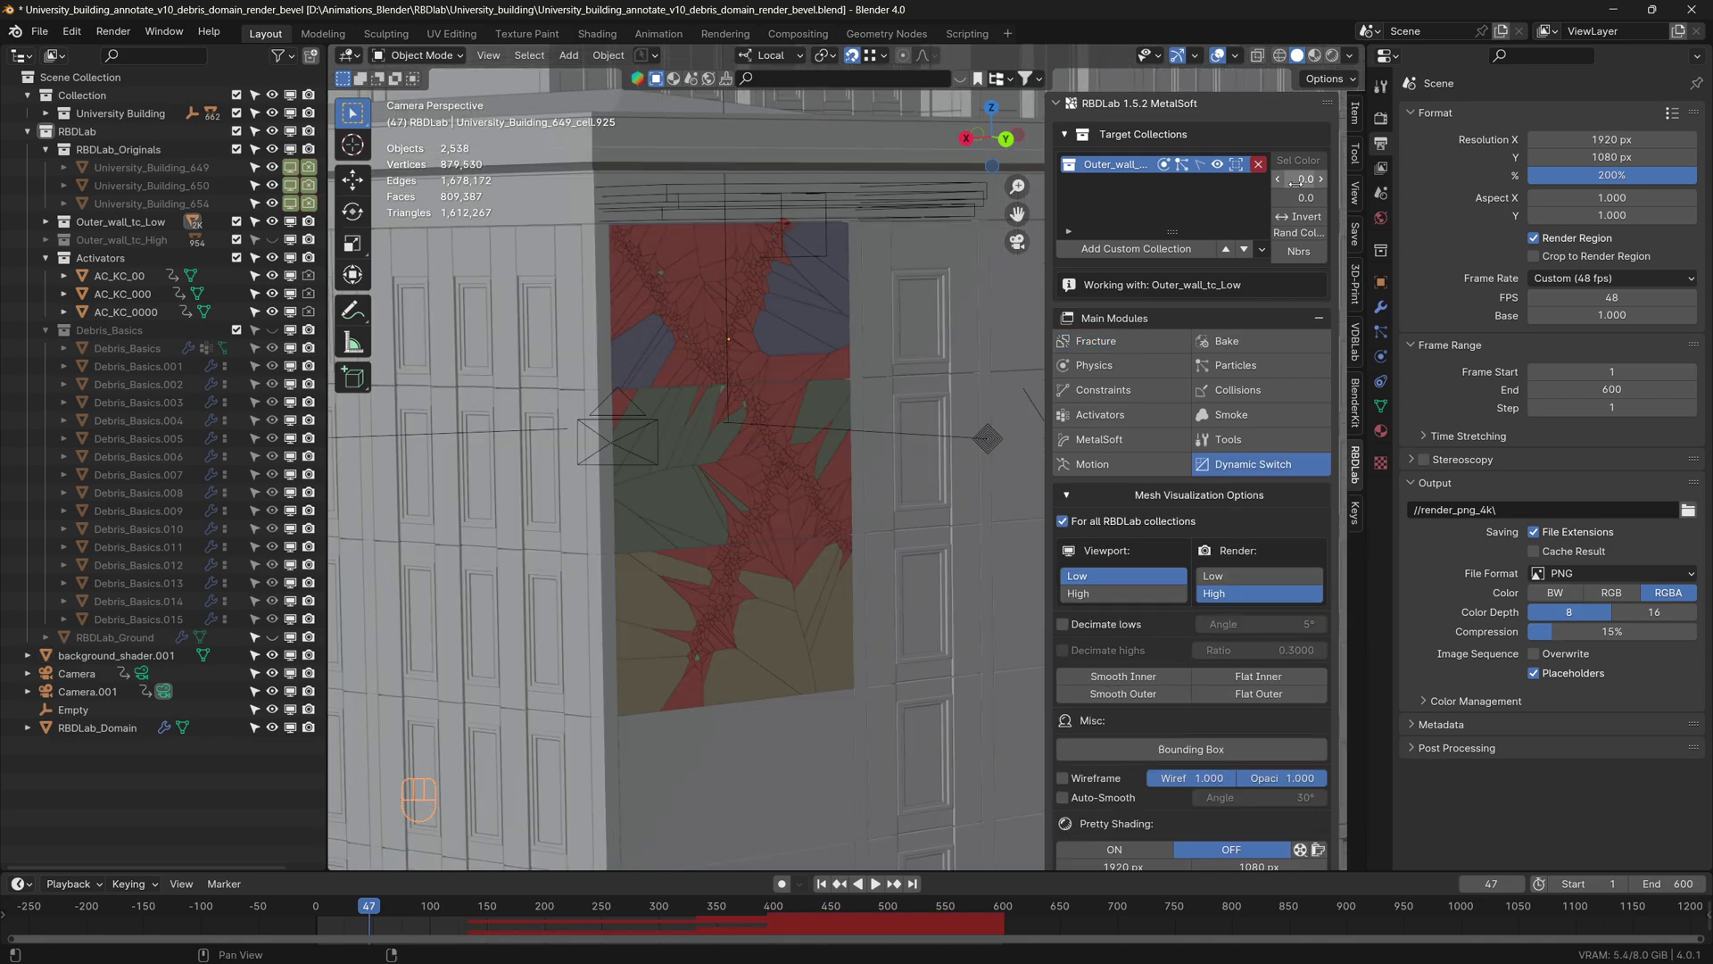
Select fracture chunks by size with Sel Color, setting the size threshold to 5.
click(1299, 161)
drag(1306, 178, 1359, 179)
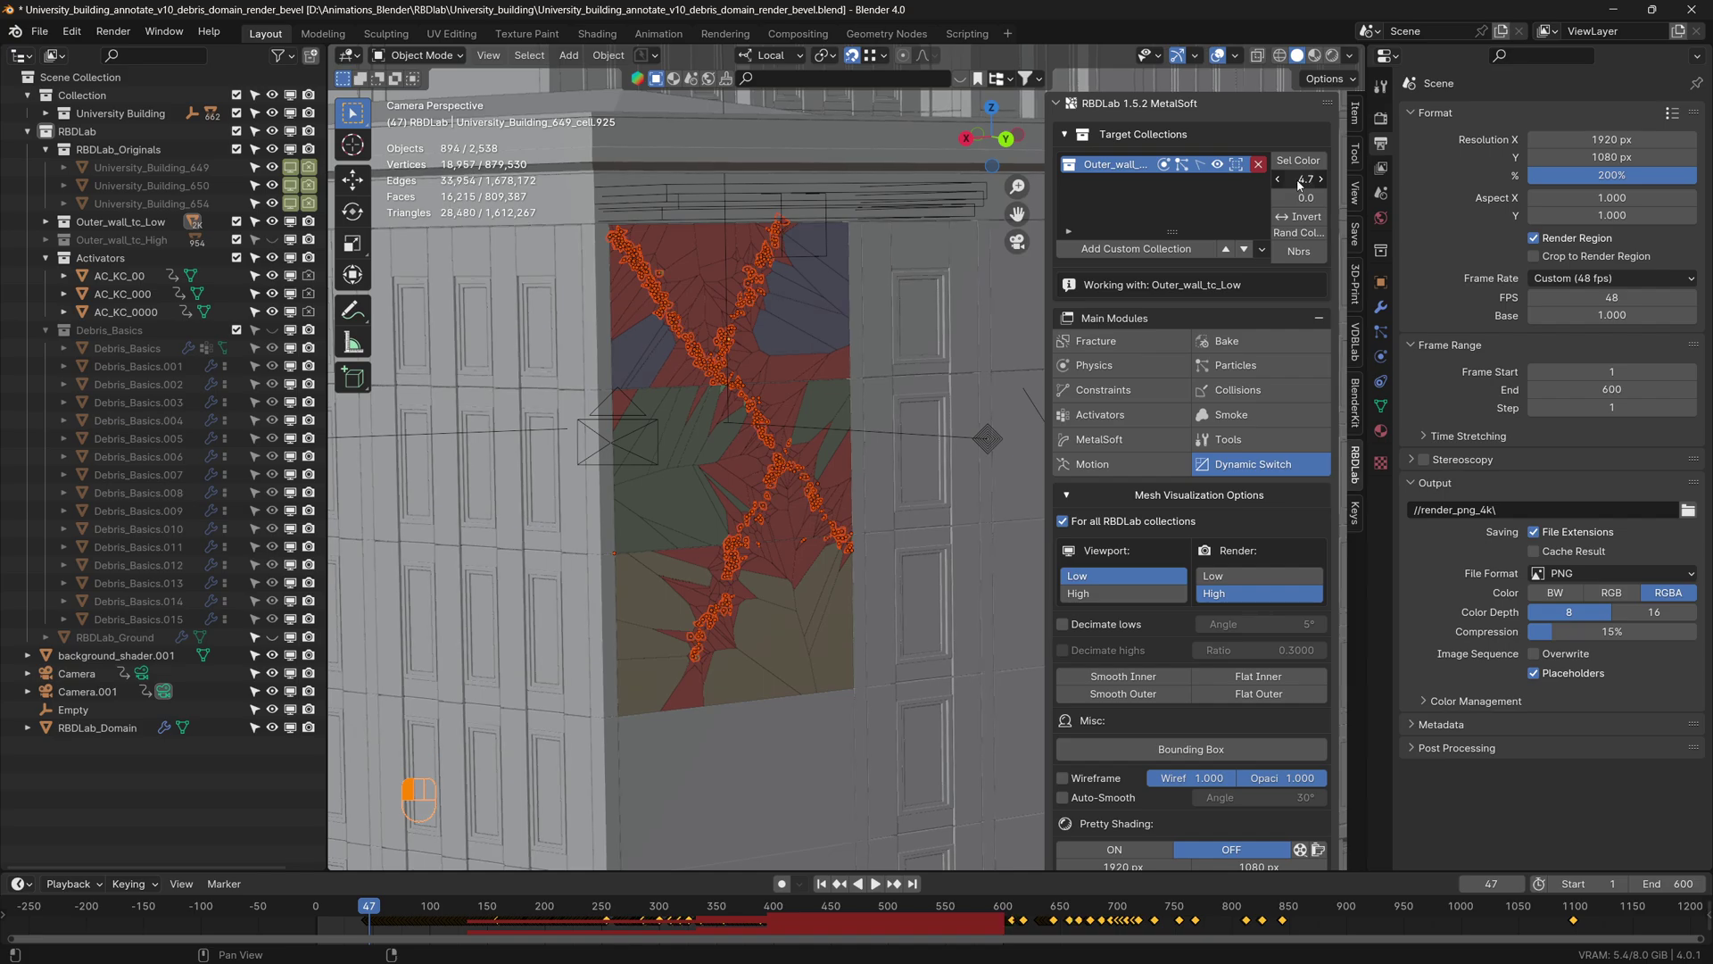
click(1299, 182)
text(5)
click(1149, 223)
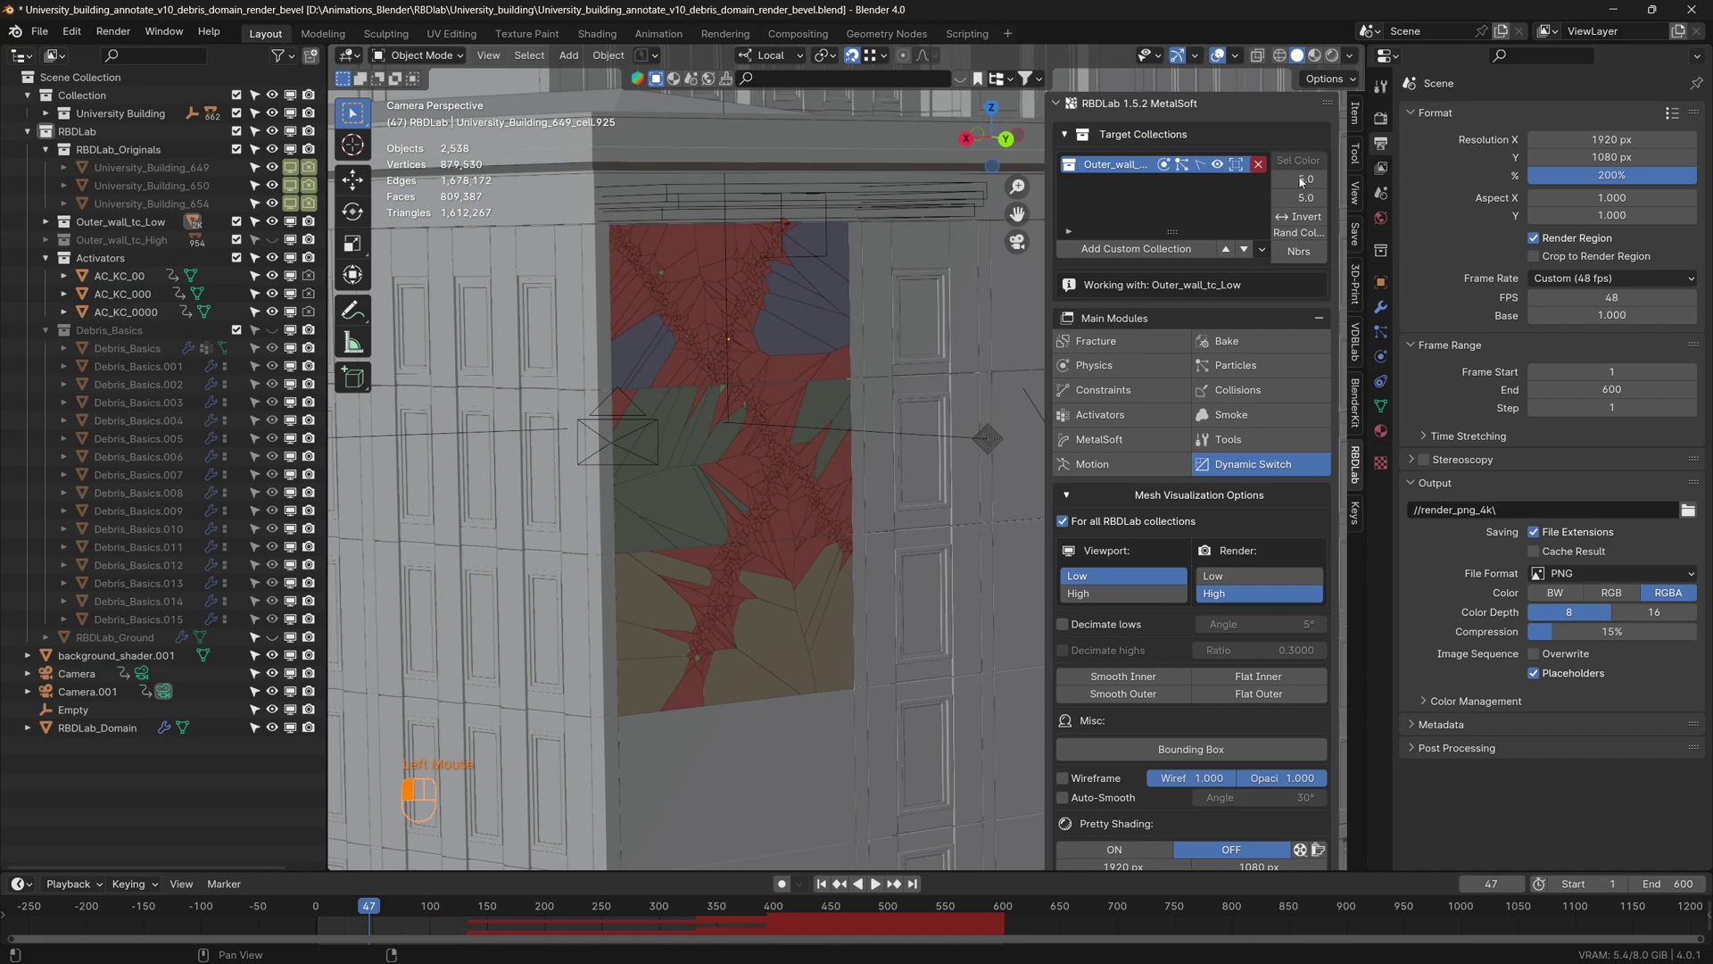
Set the two size limits to 30 and 10, picking 214 chunks along the cracks.
double_click(1298, 178)
text(10)
key(Return)
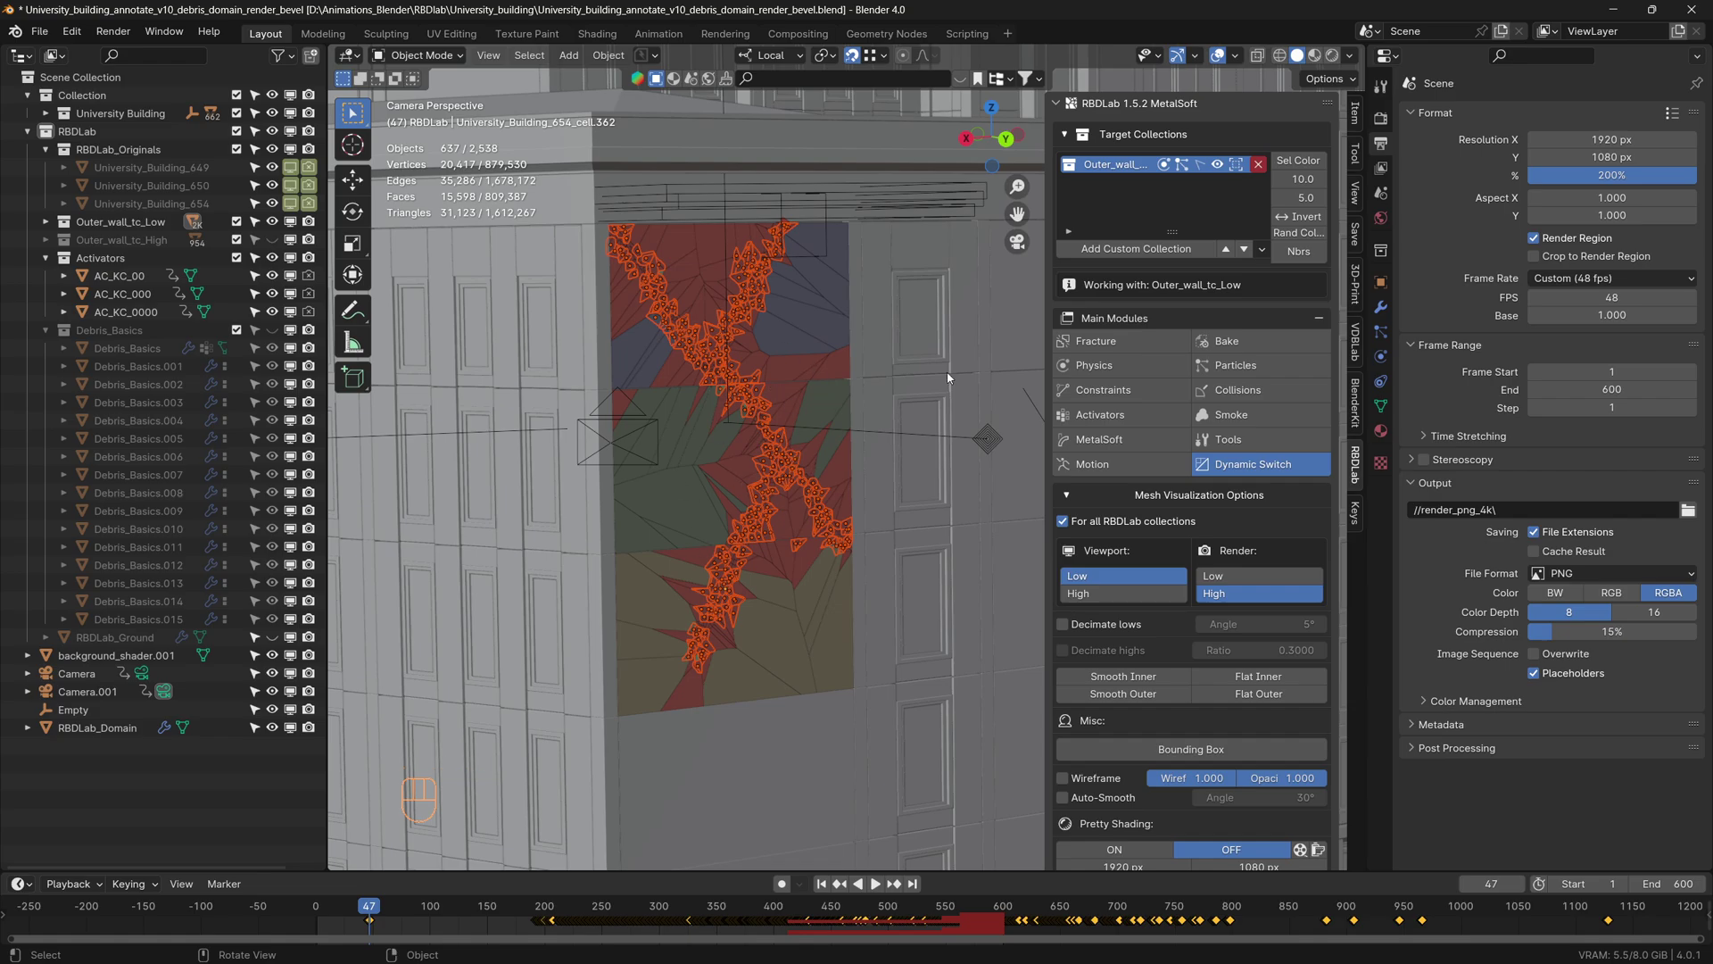
click(1301, 197)
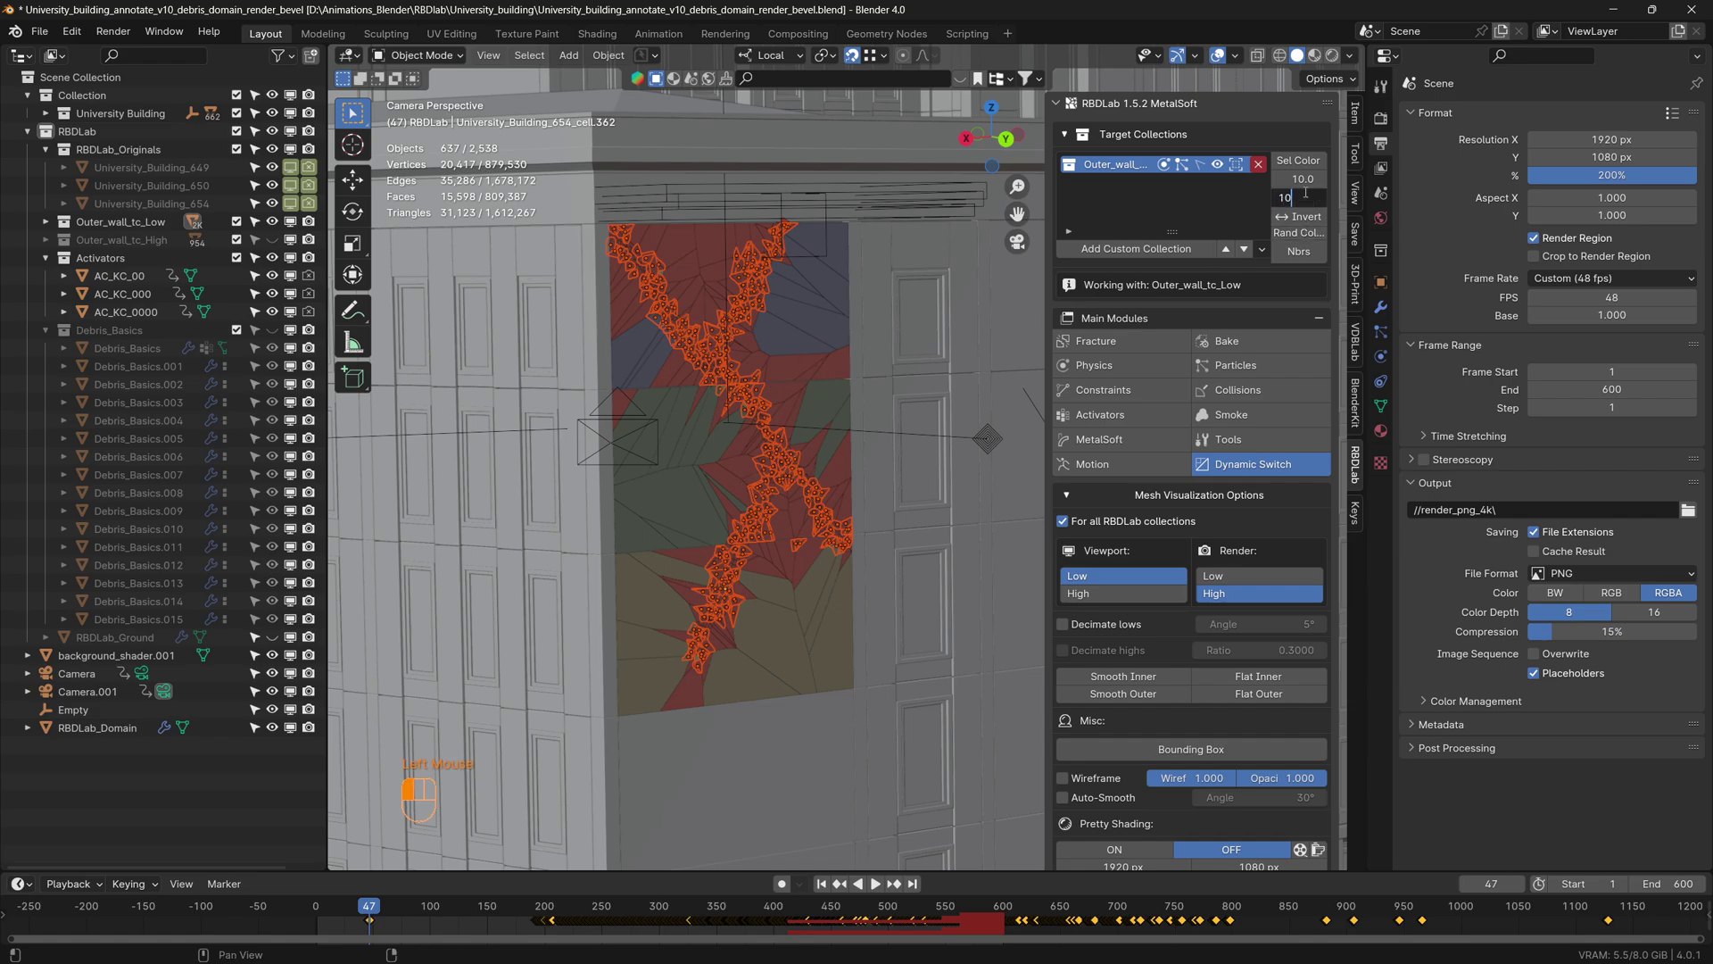
text(10)
key(Return)
double_click(1304, 179)
text(30)
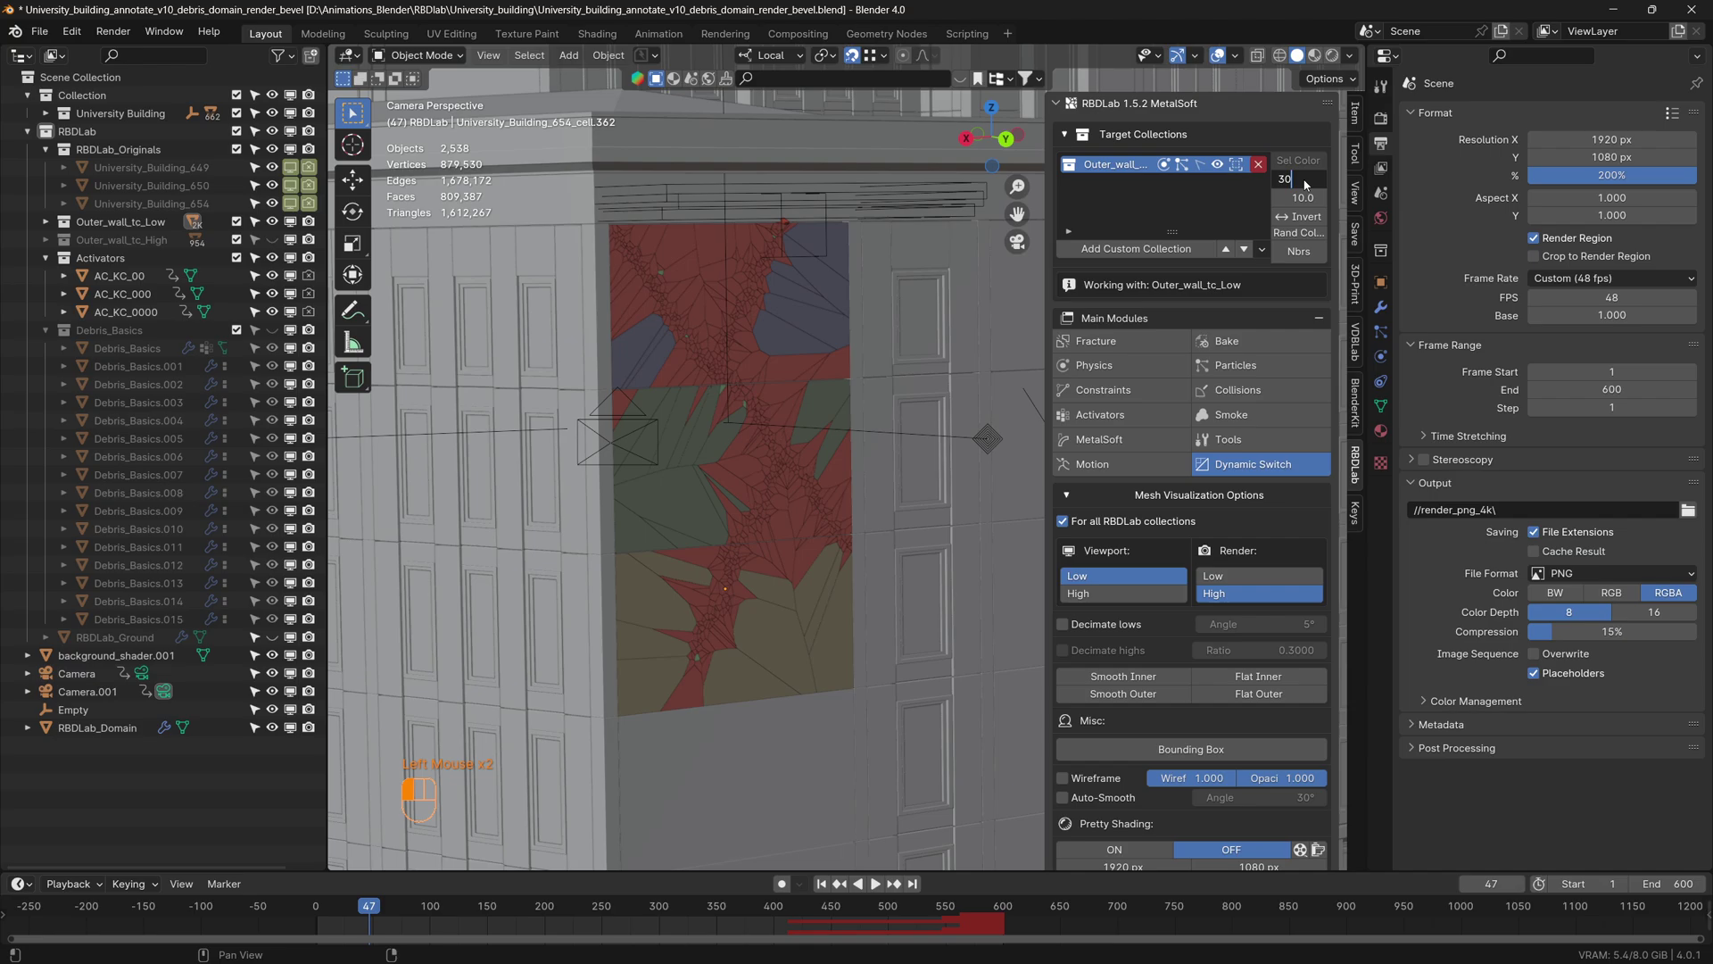
key(Return)
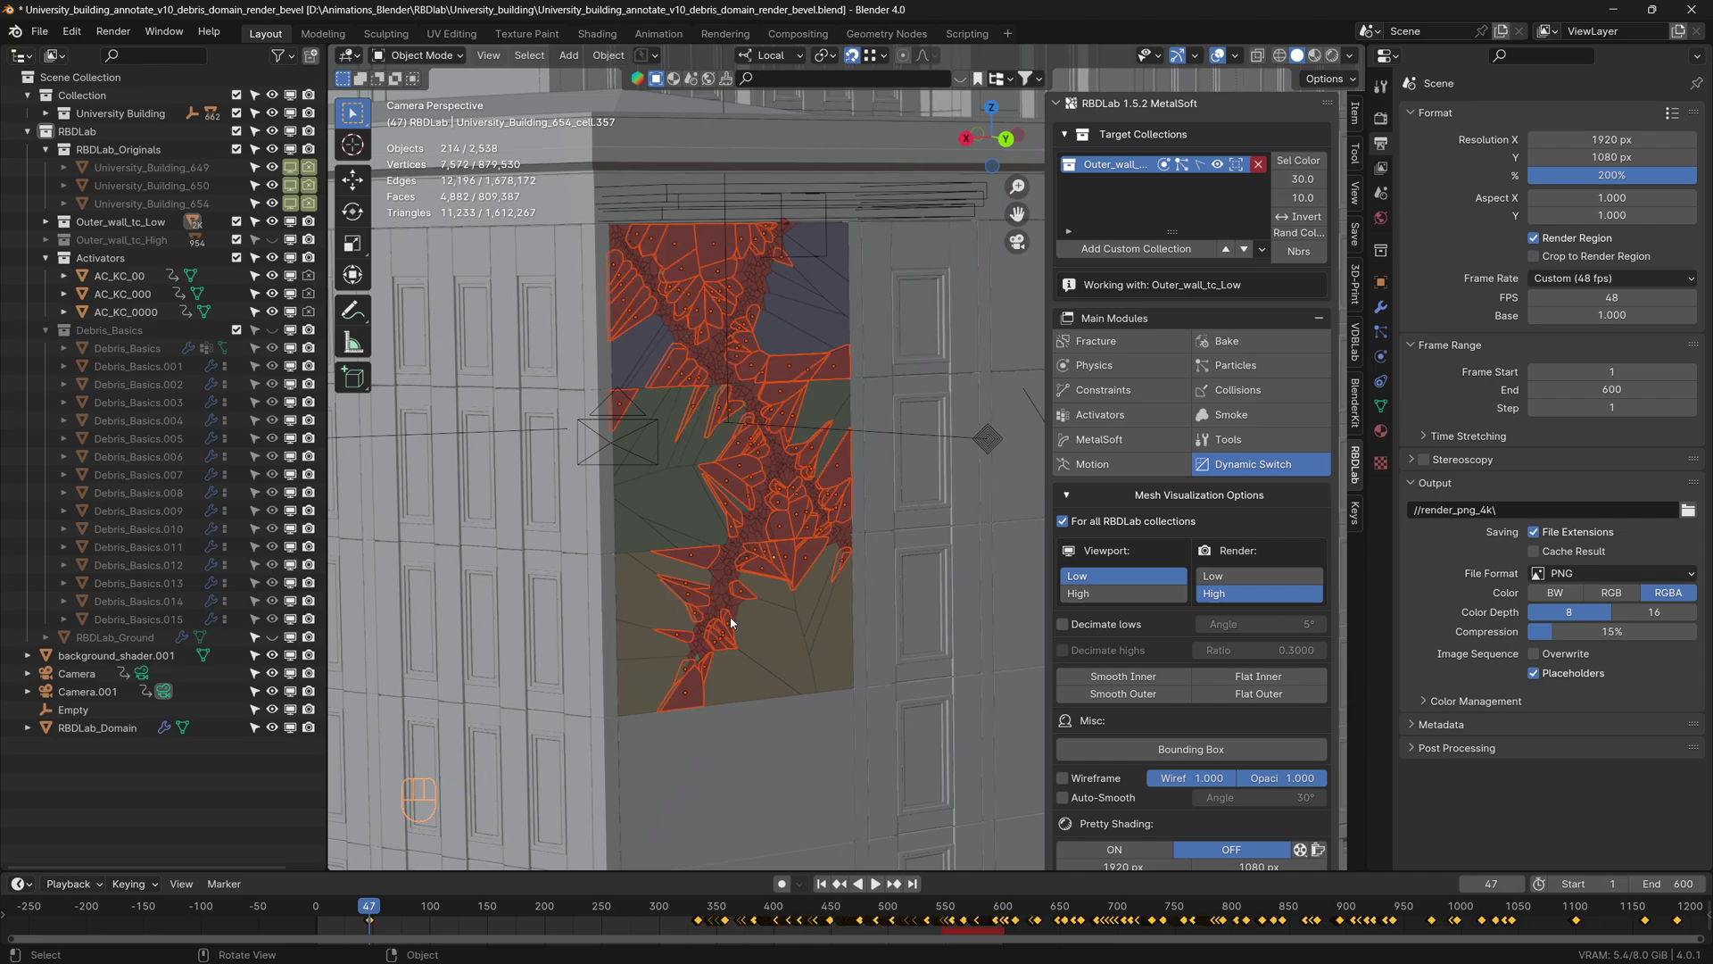
Go from RBDLab Physics to the Activators module and scroll through its activator layers.
click(1094, 365)
click(1224, 587)
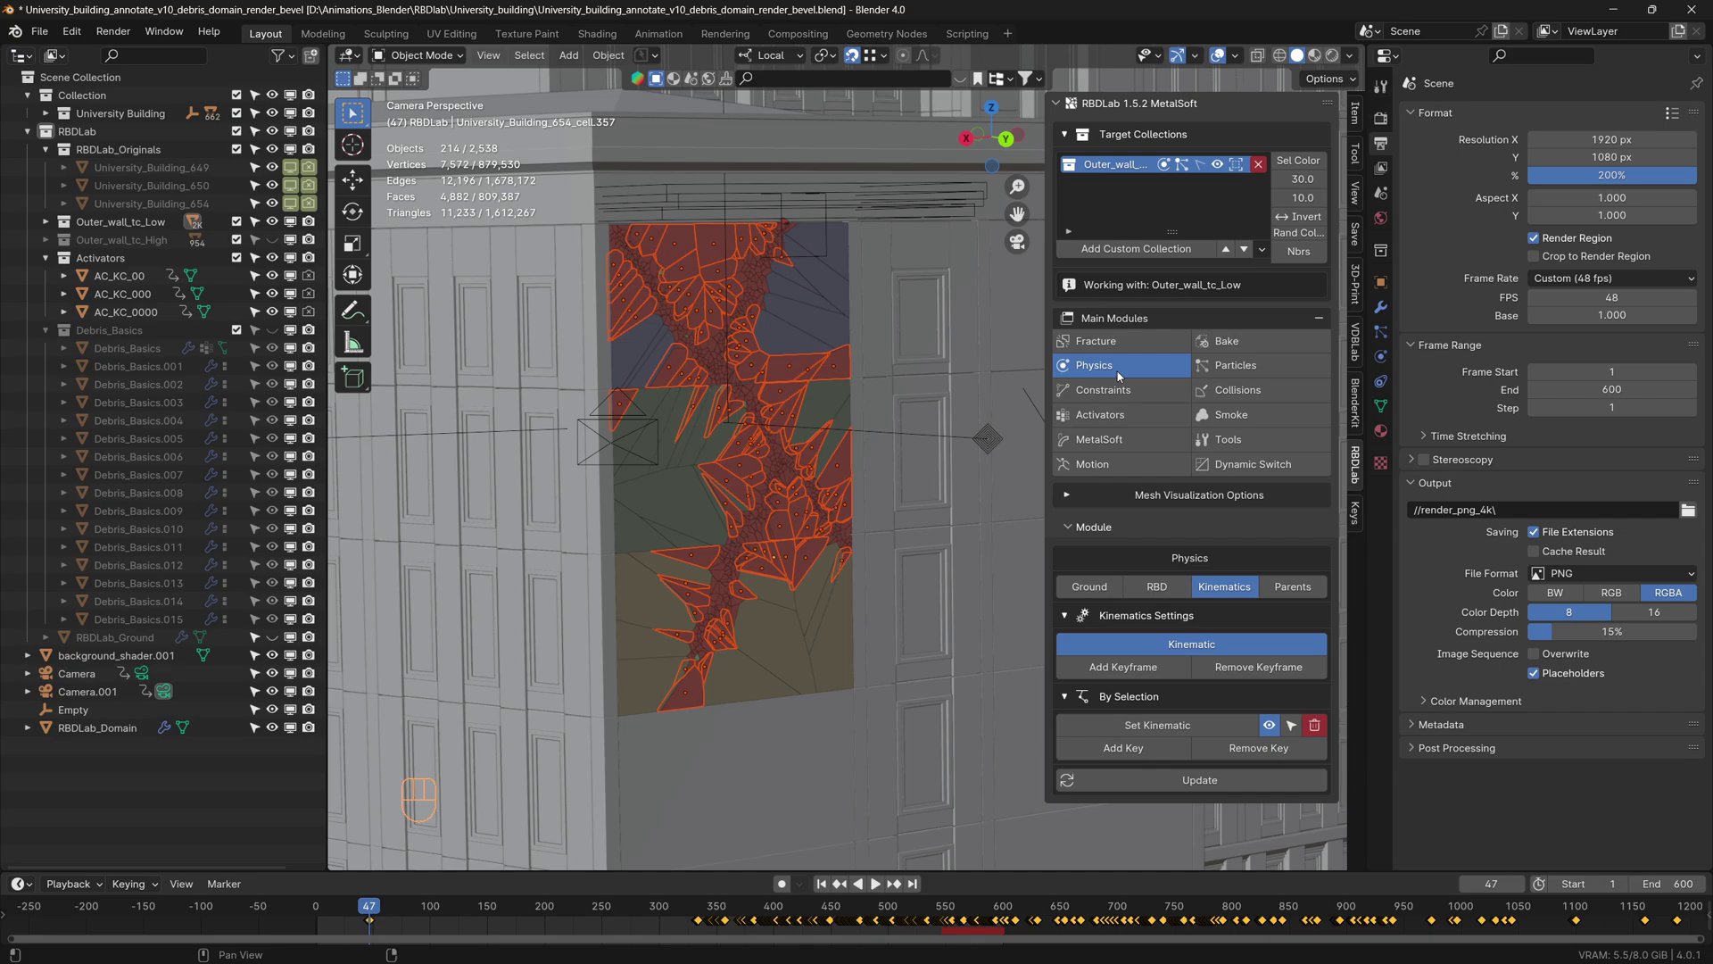
click(1111, 415)
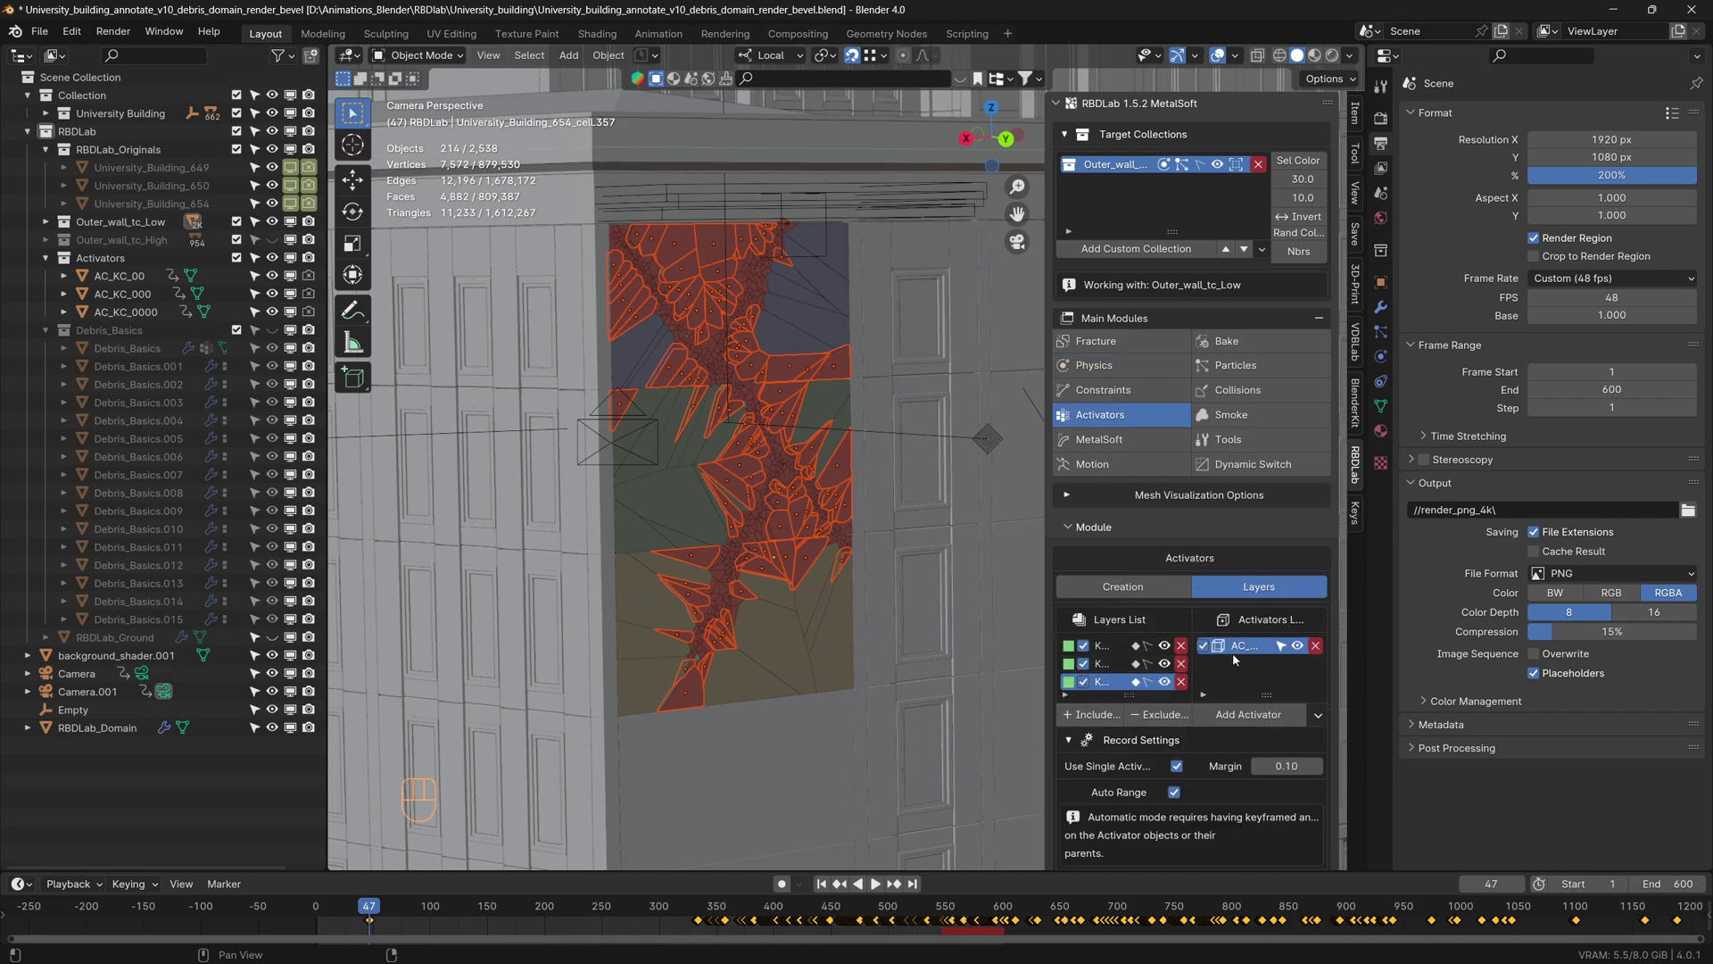
scroll(1152, 782, down, 7)
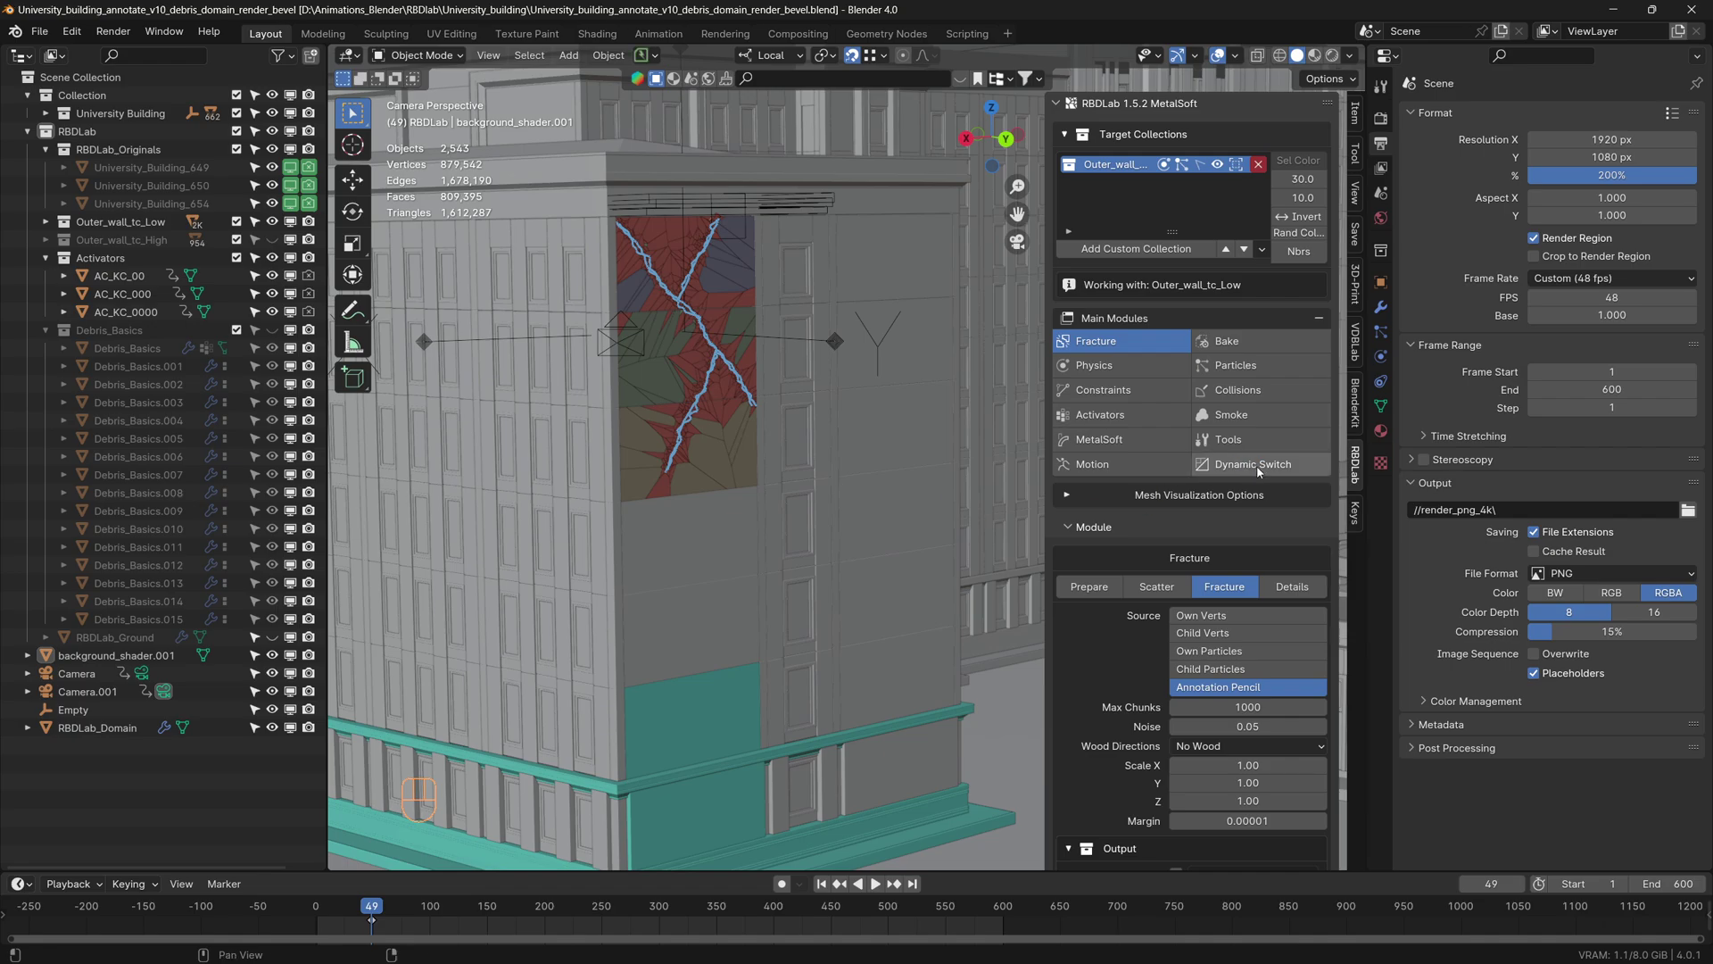
In Dynamic Switch, compare frame 46 (intact wall) with frame 47 (fractured chunks).
click(1265, 466)
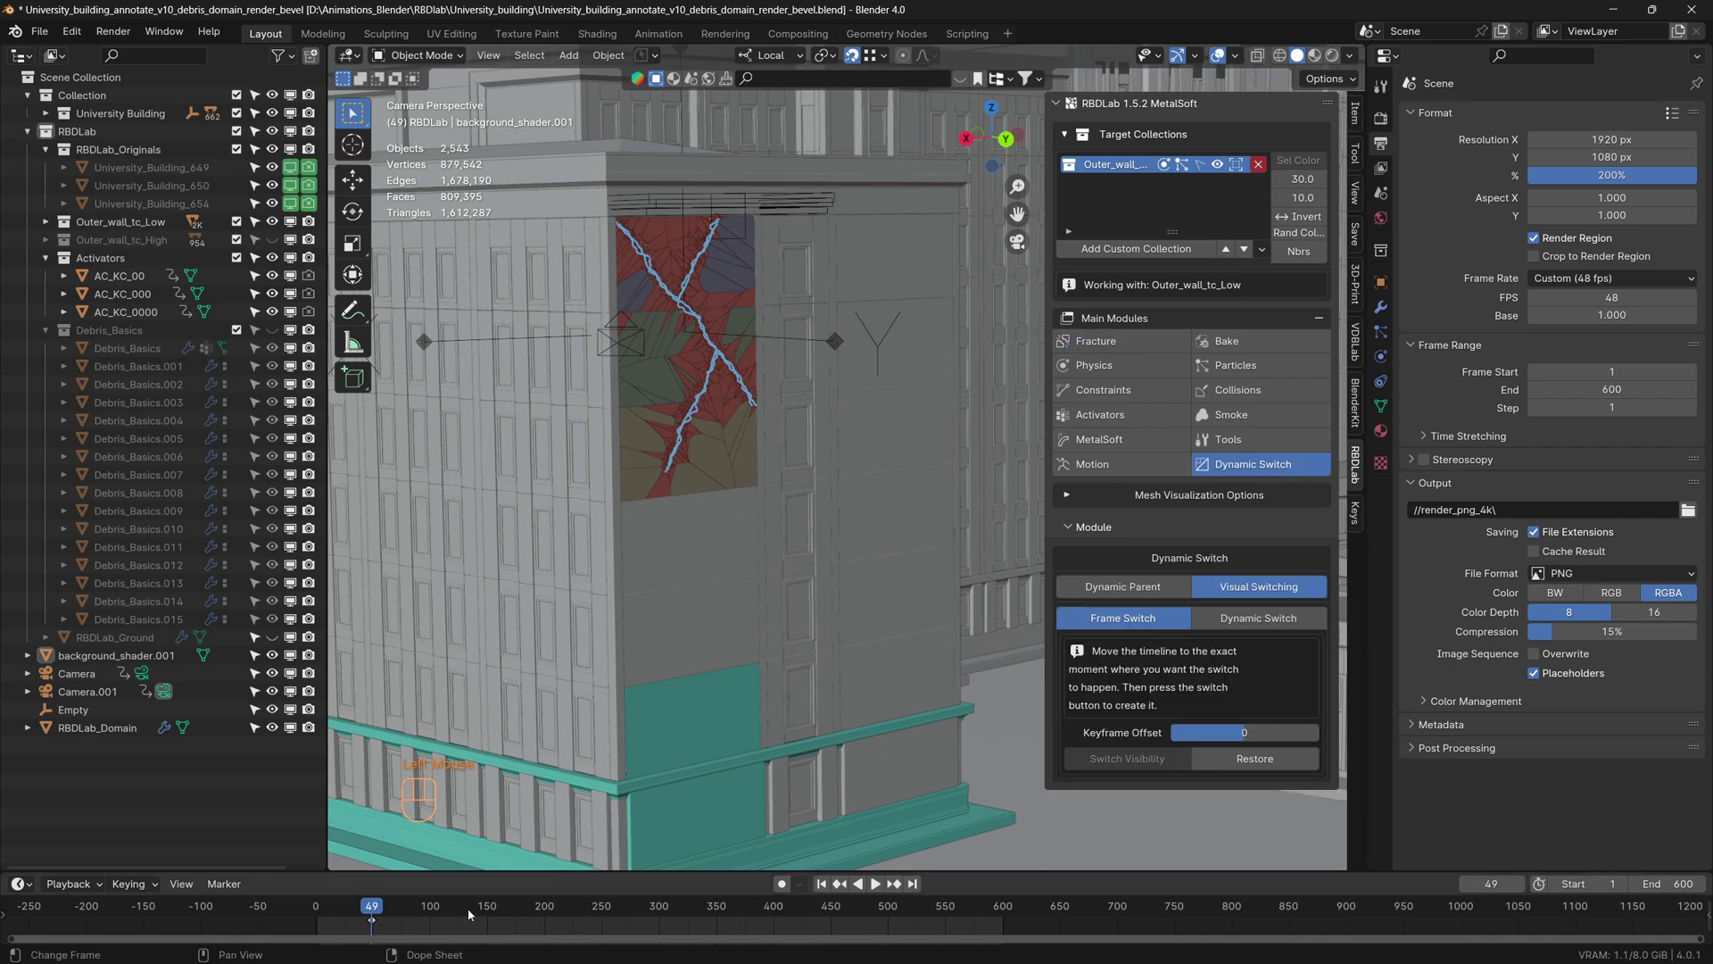
key(Left)
key(Left)
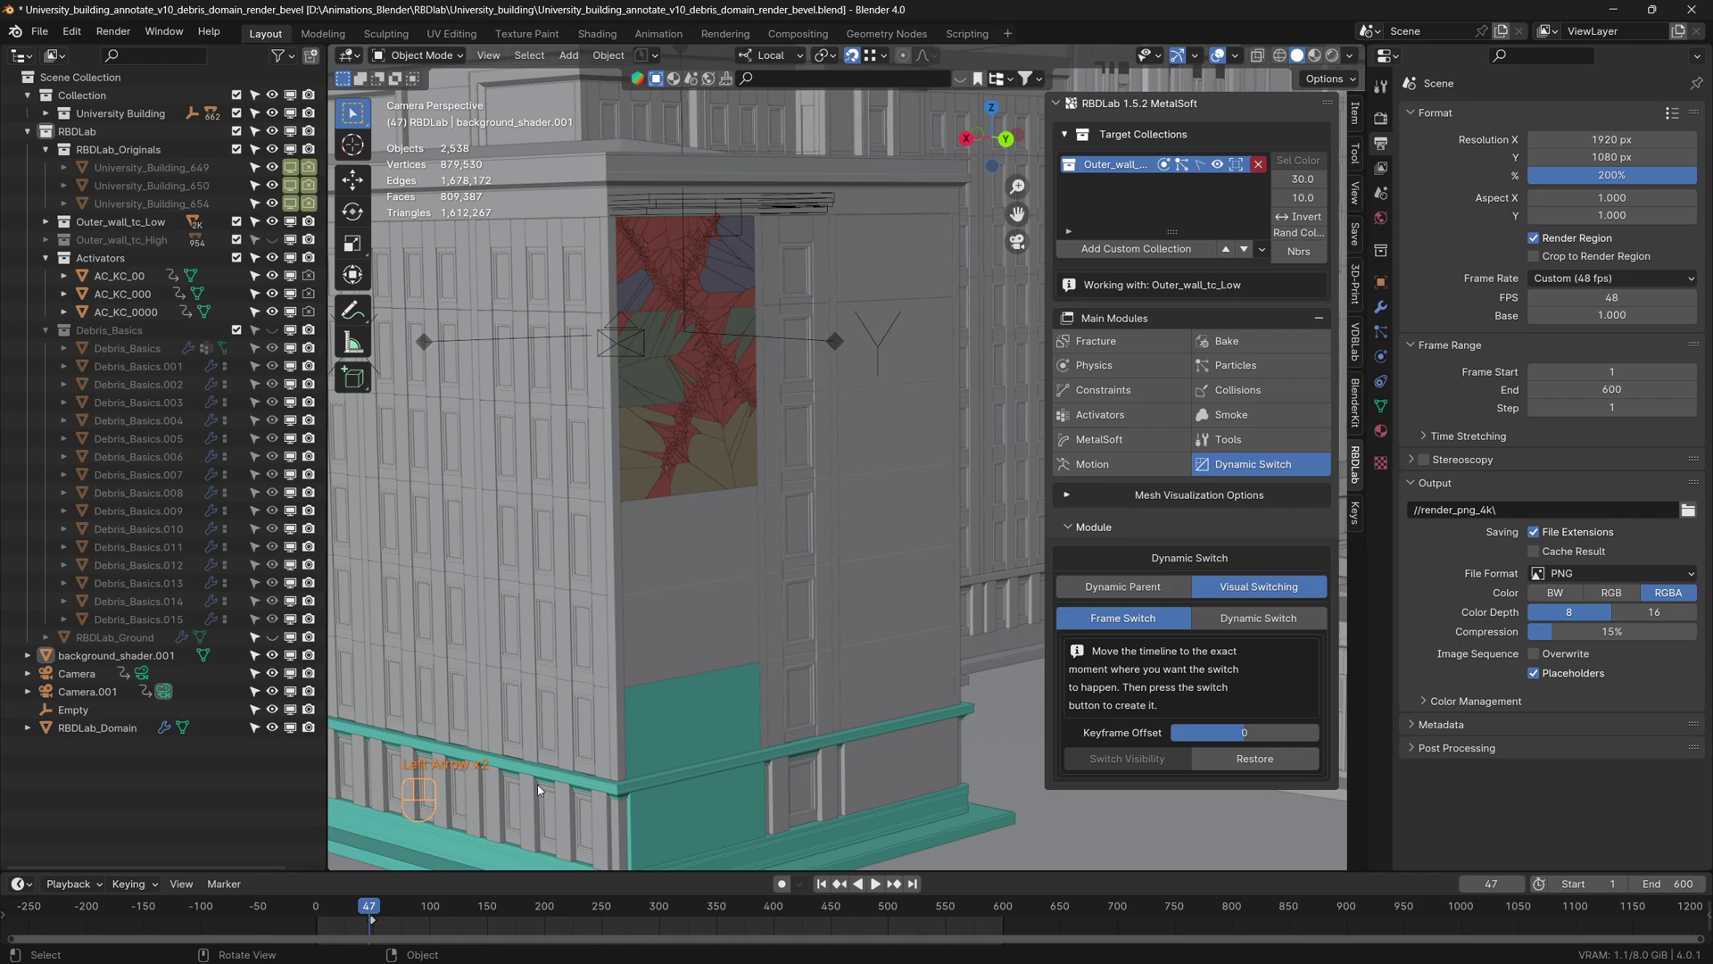
key(Left)
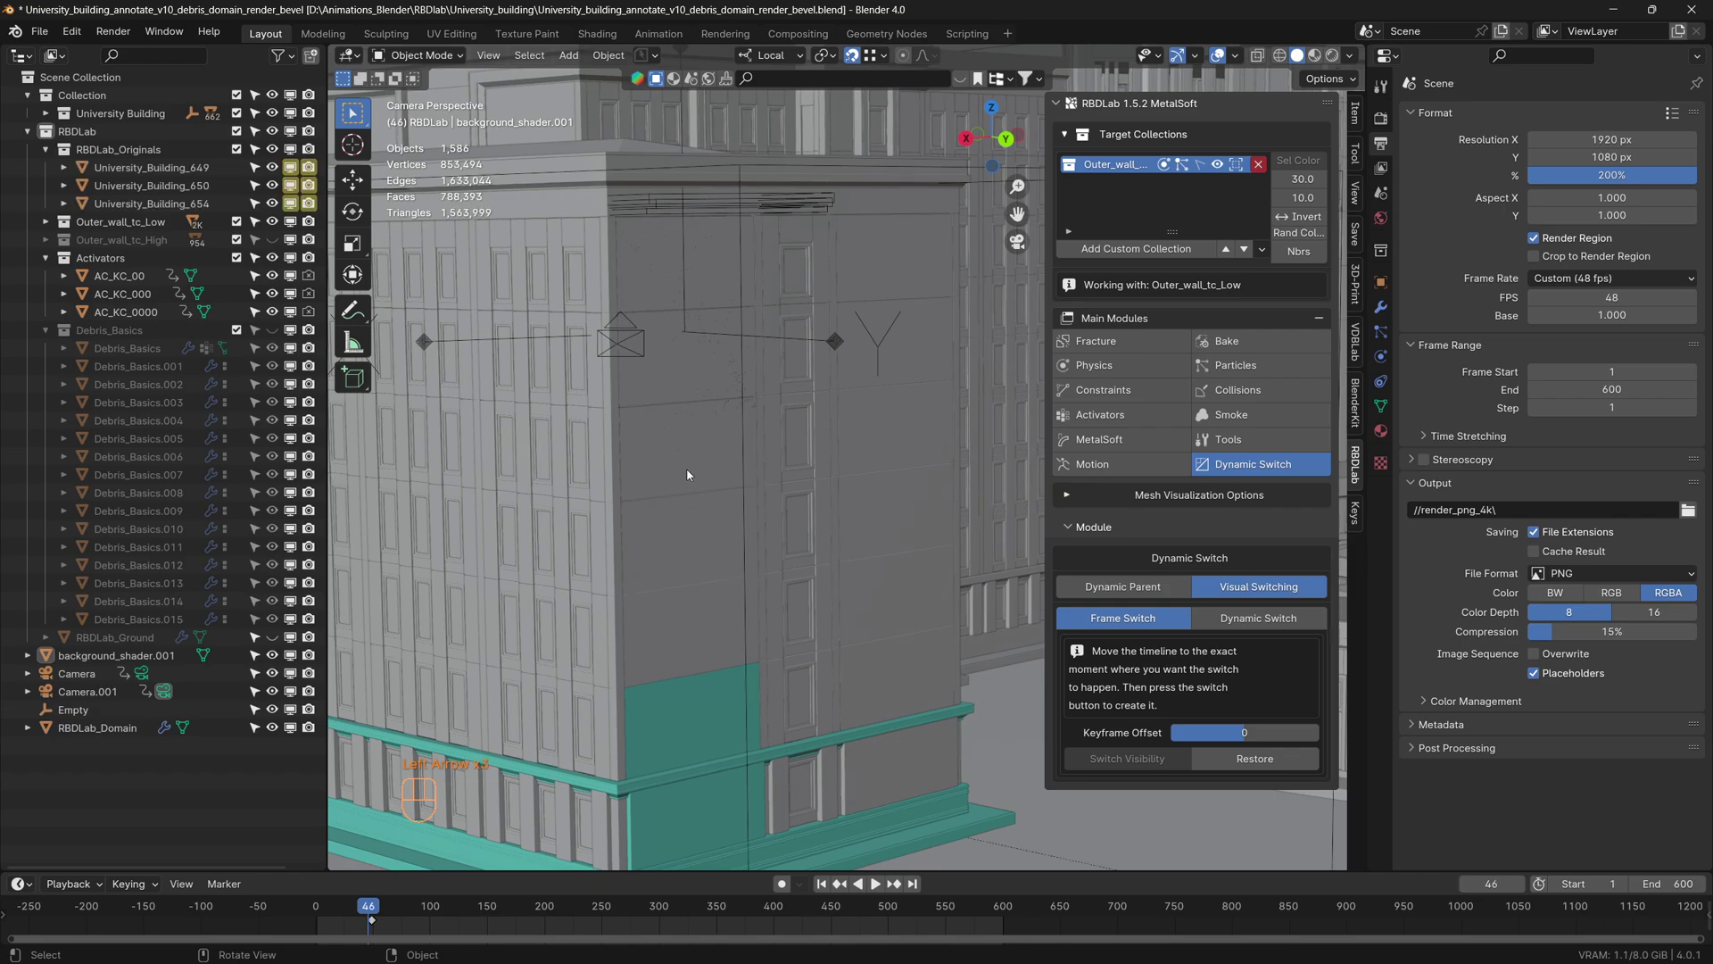
key(Right)
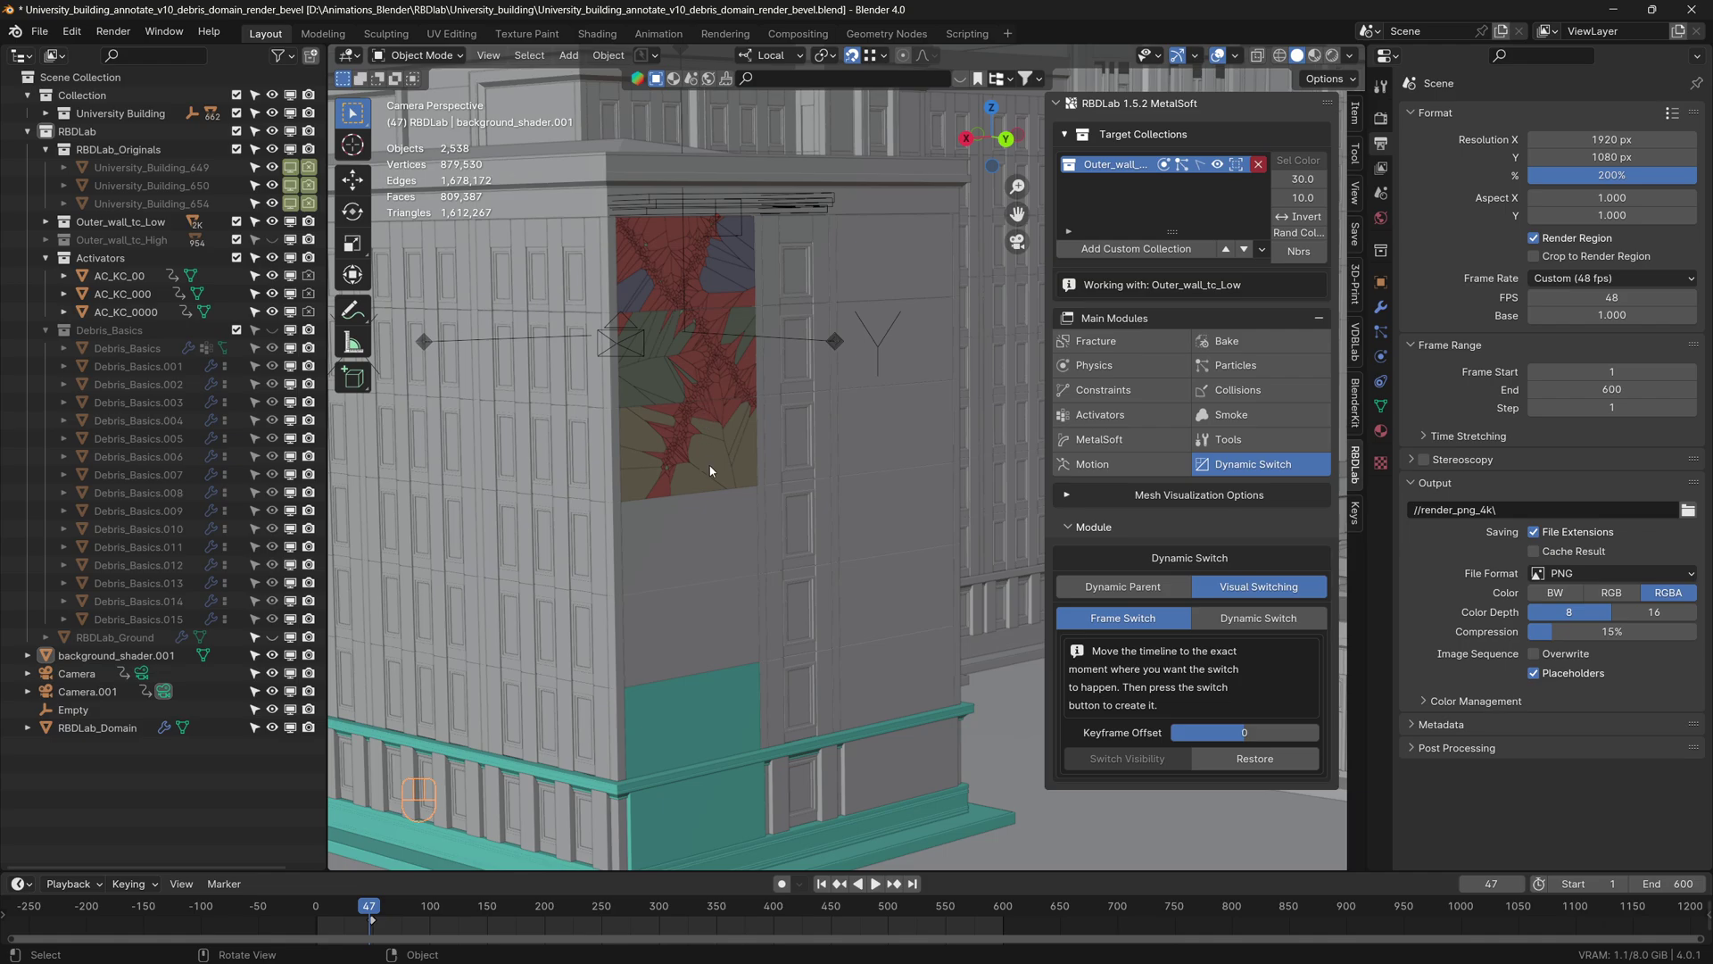
Switch to Rendered shading, set mesh visualization to High, and return to frame 46.
click(1333, 56)
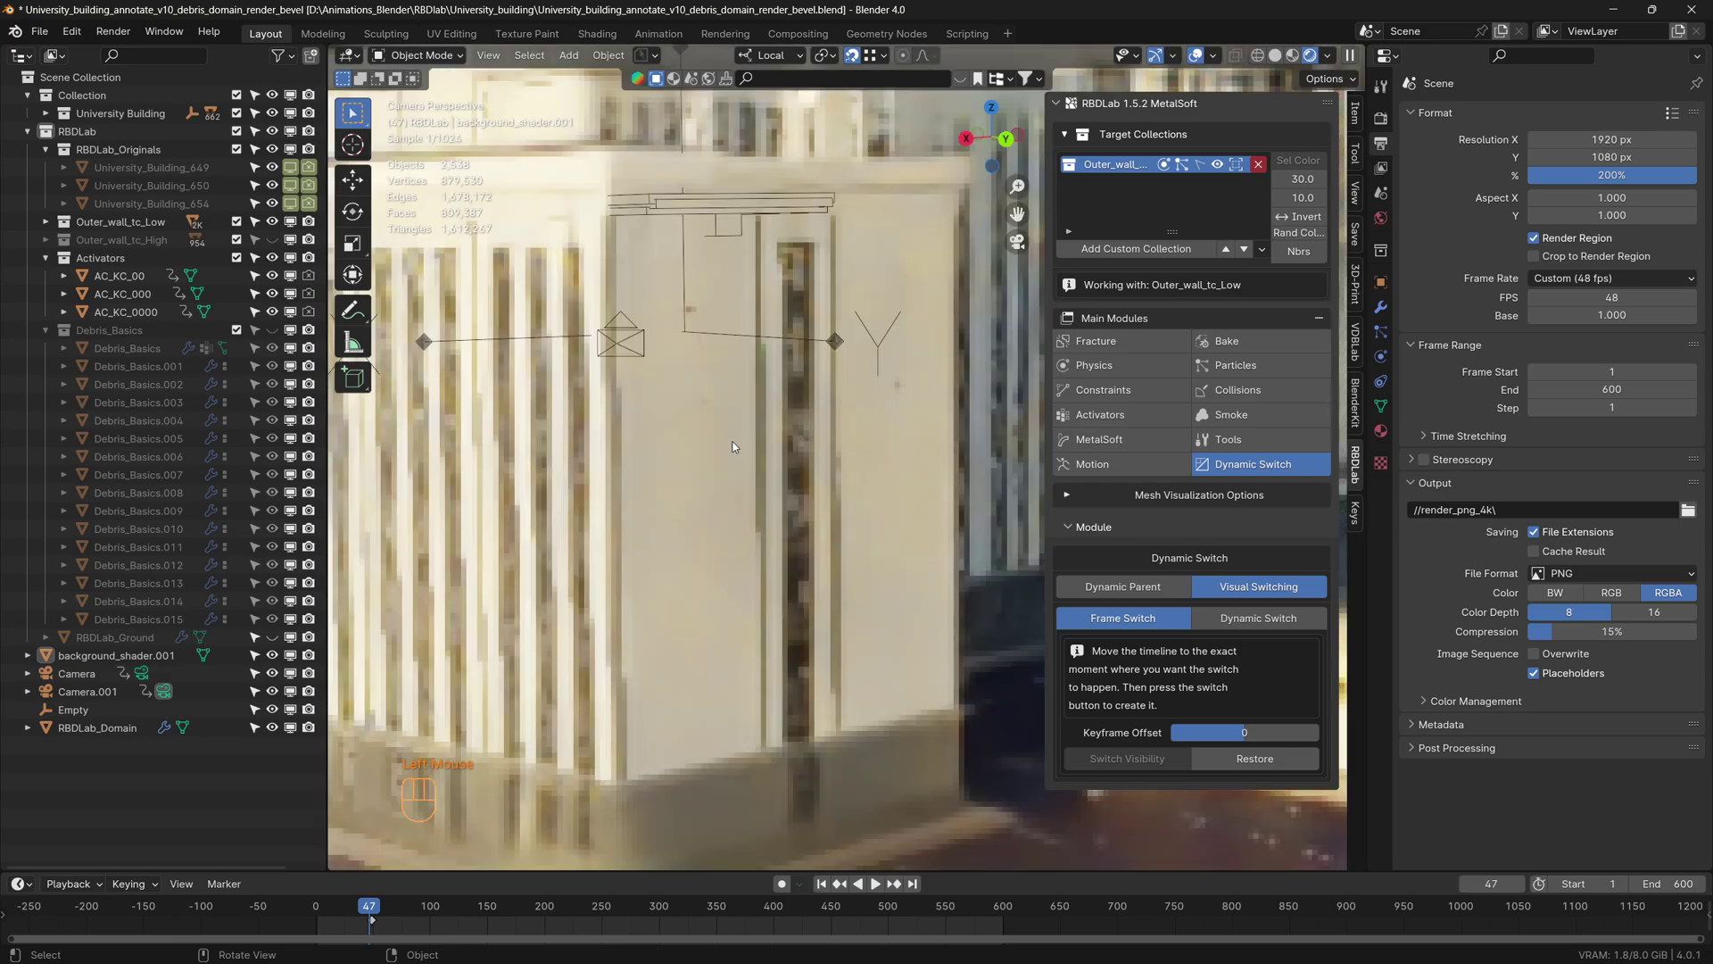
scroll(732, 447, up, 3)
click(1069, 498)
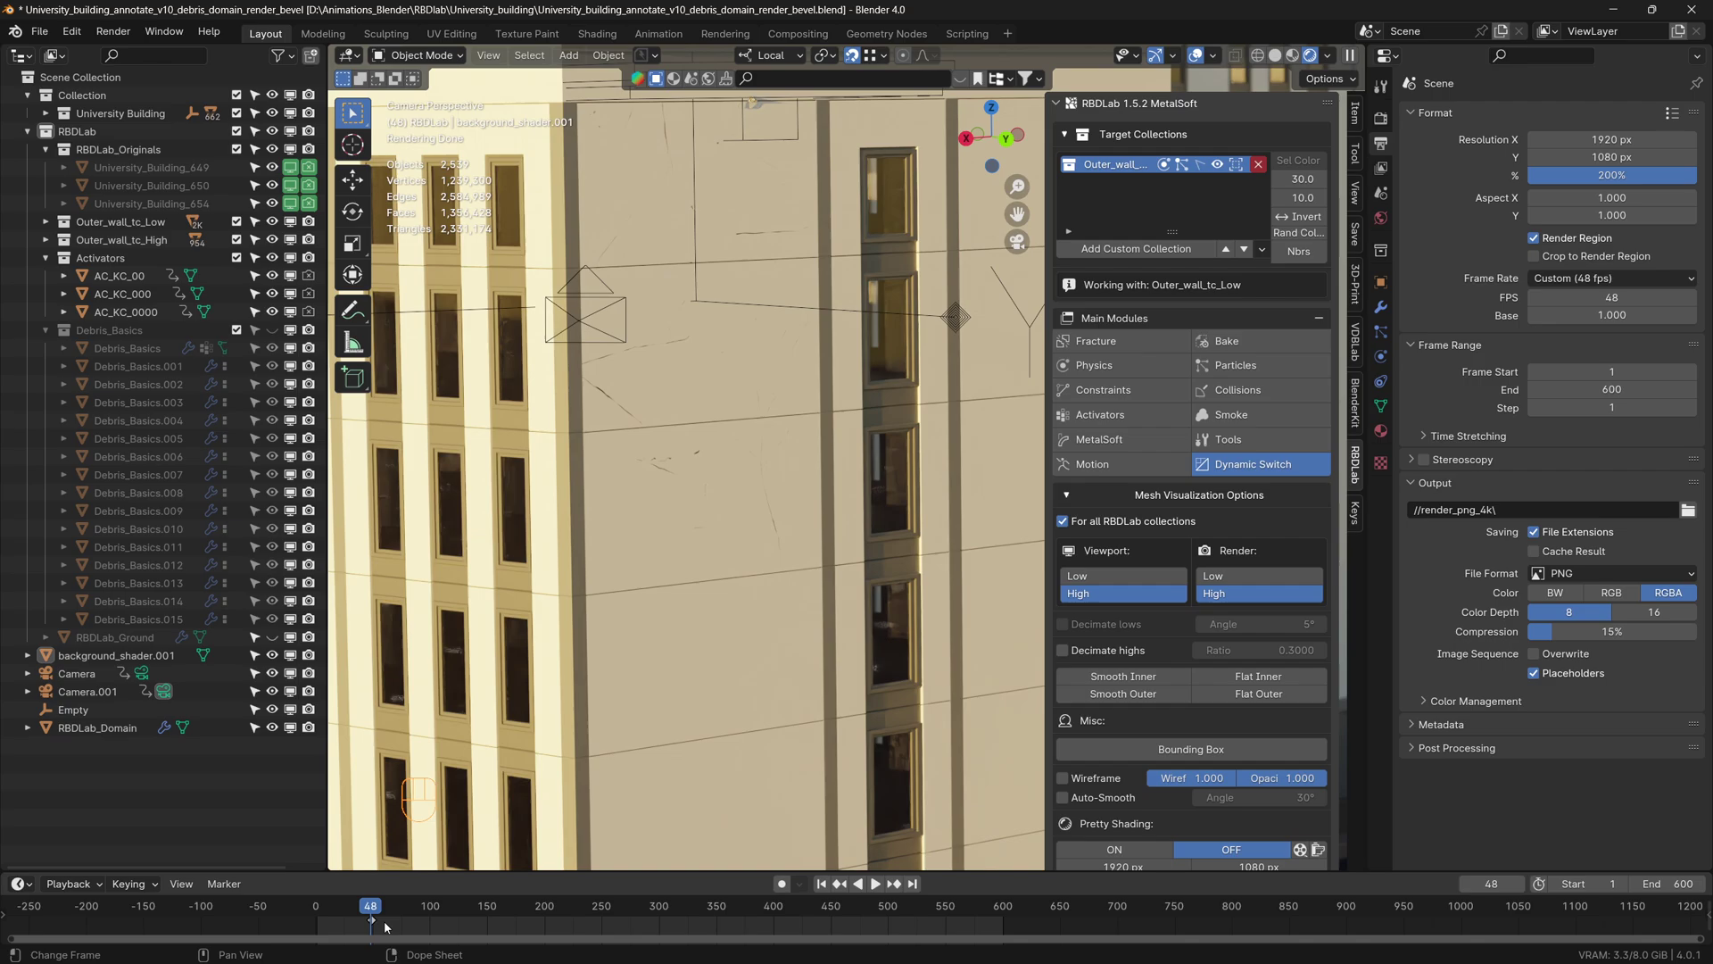
key(Left)
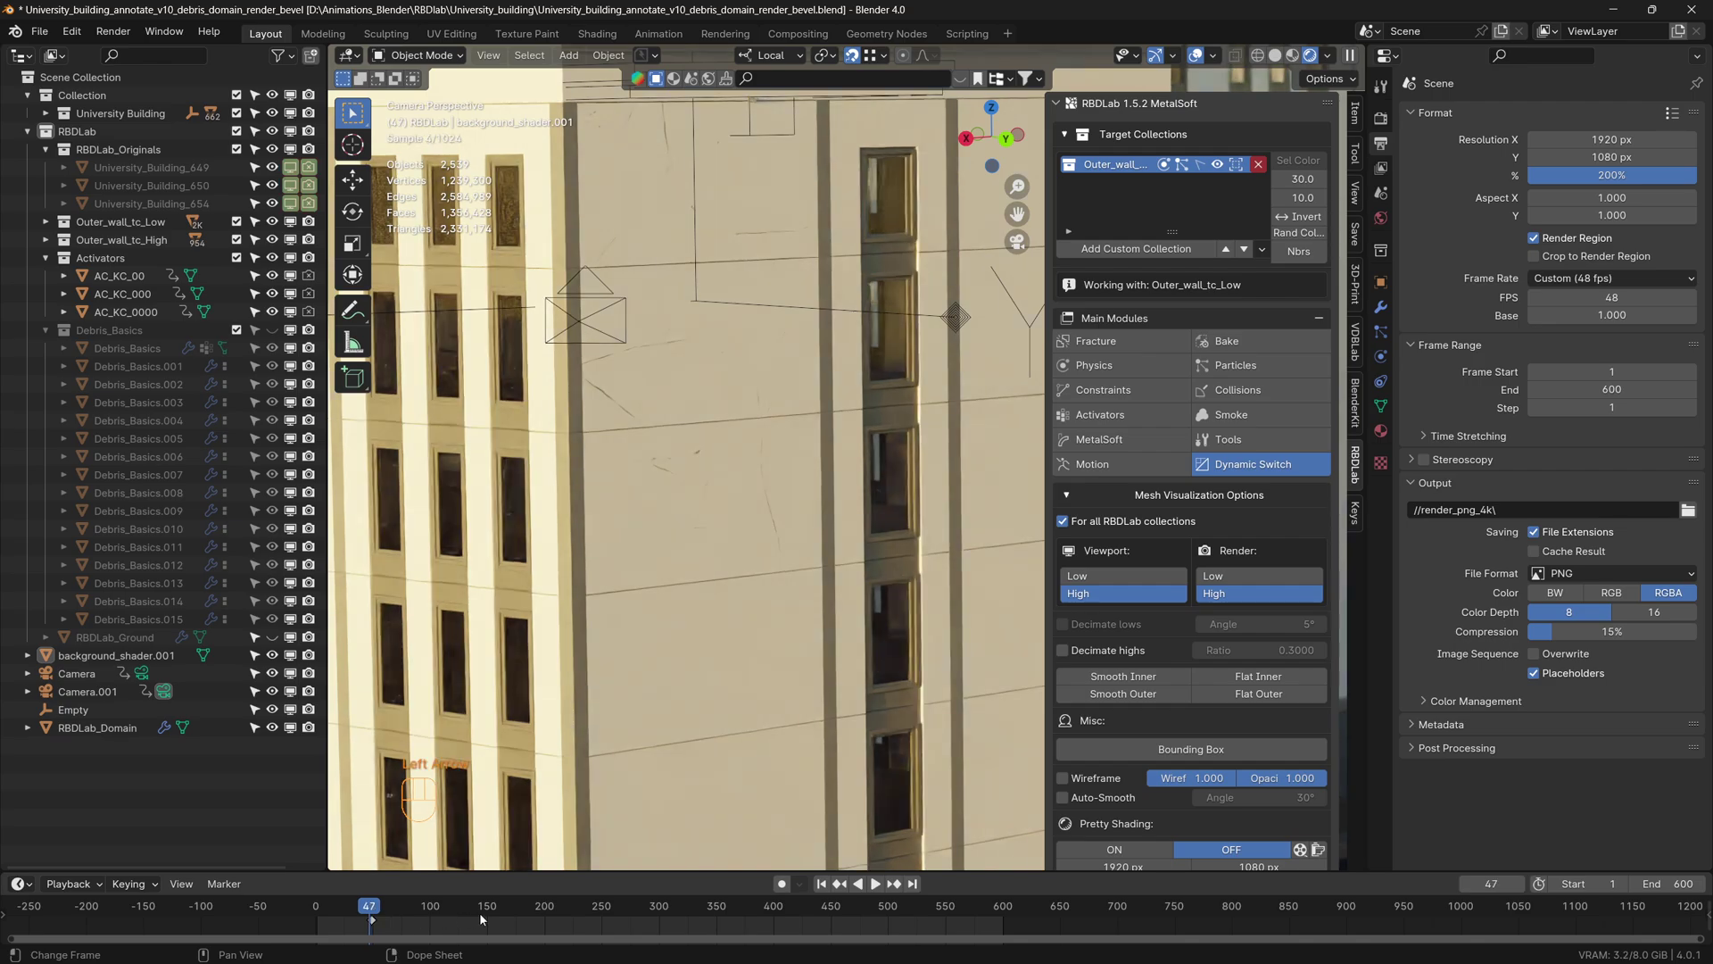
key(Left)
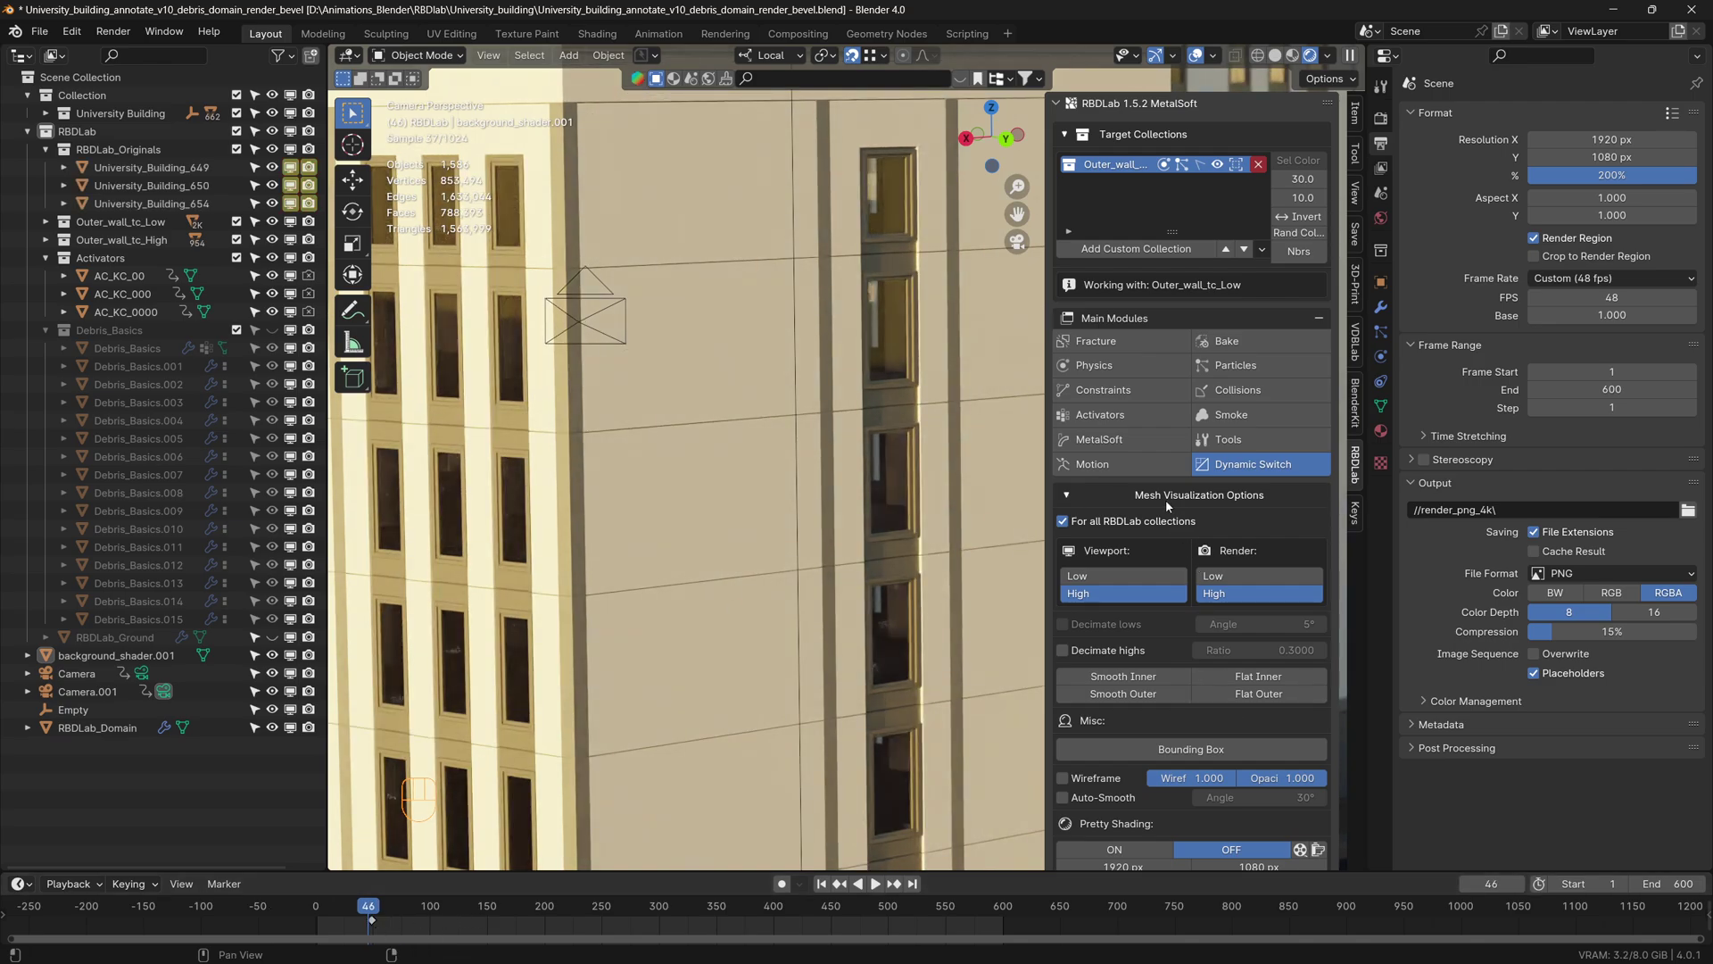
click(1067, 496)
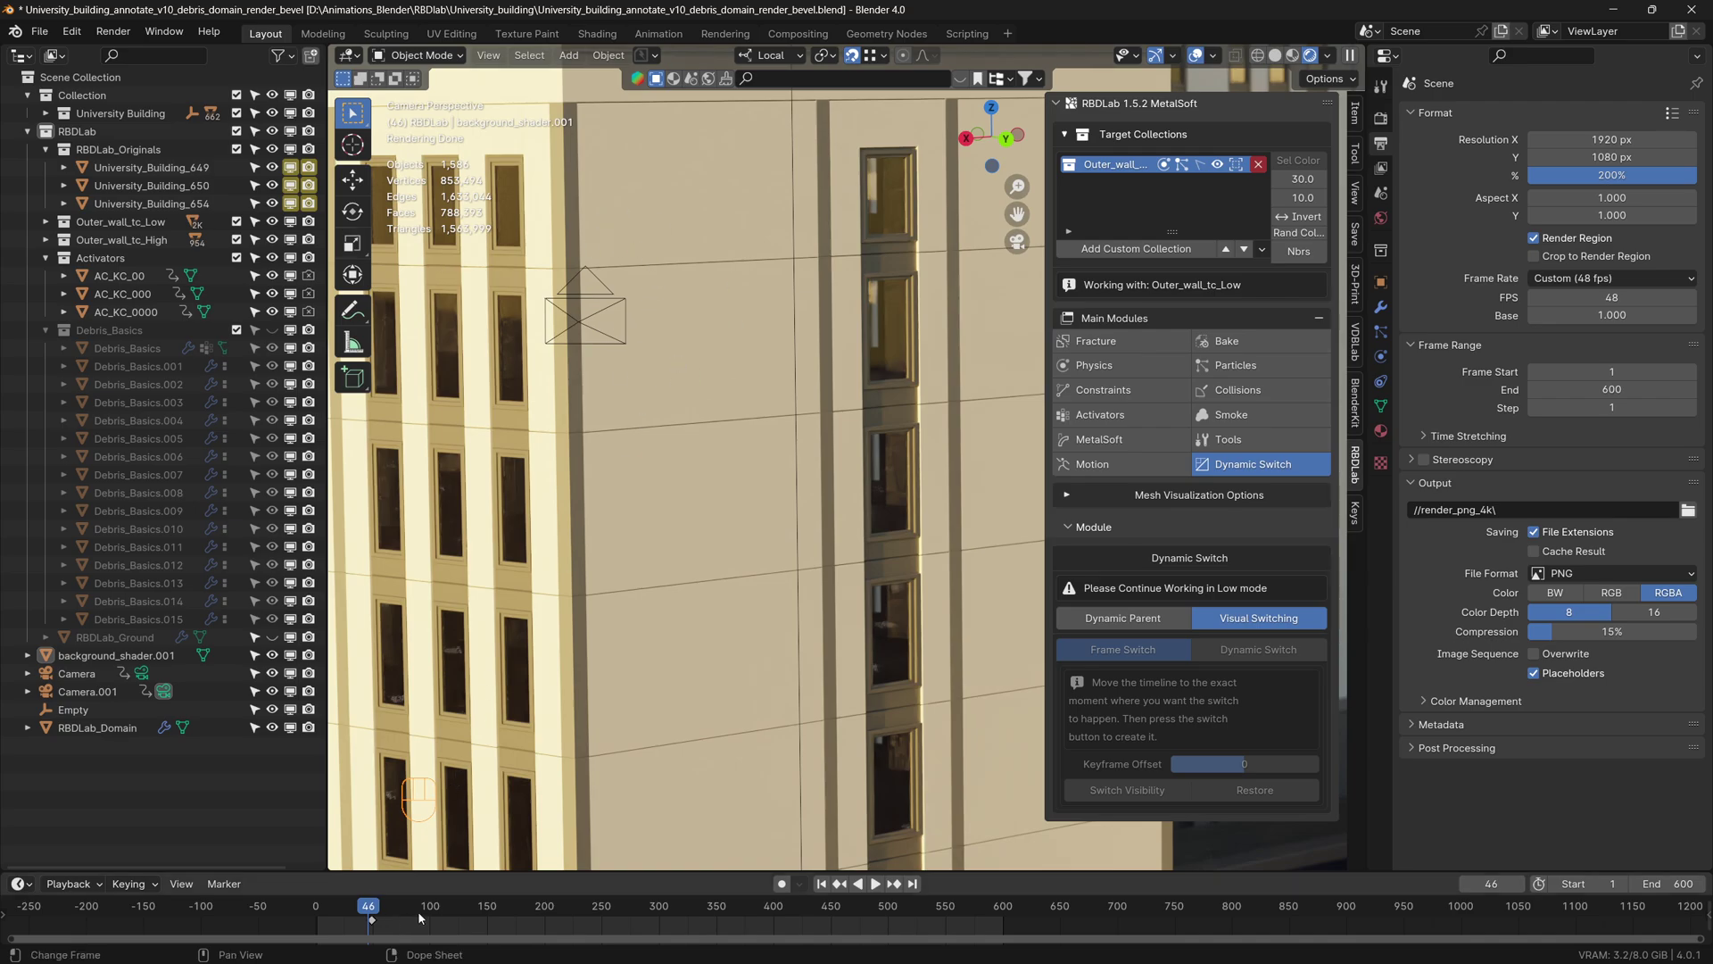
Step forward to frame 47 to see crack lines appear on the rendered wall.
key(Right)
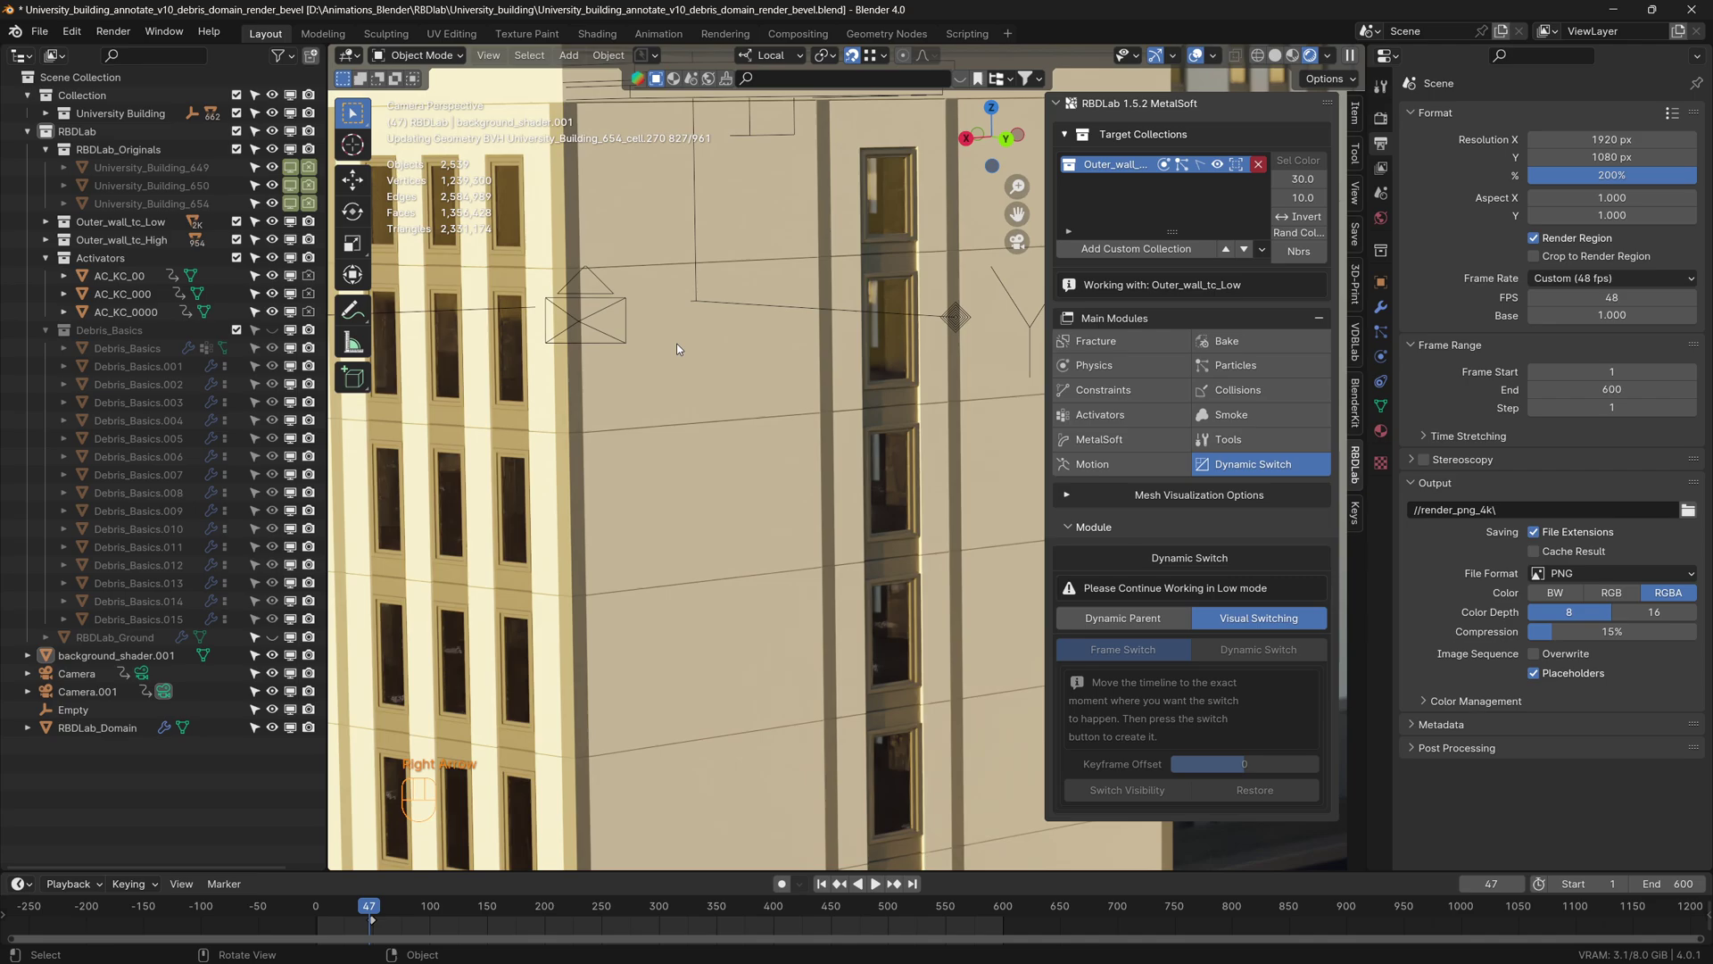